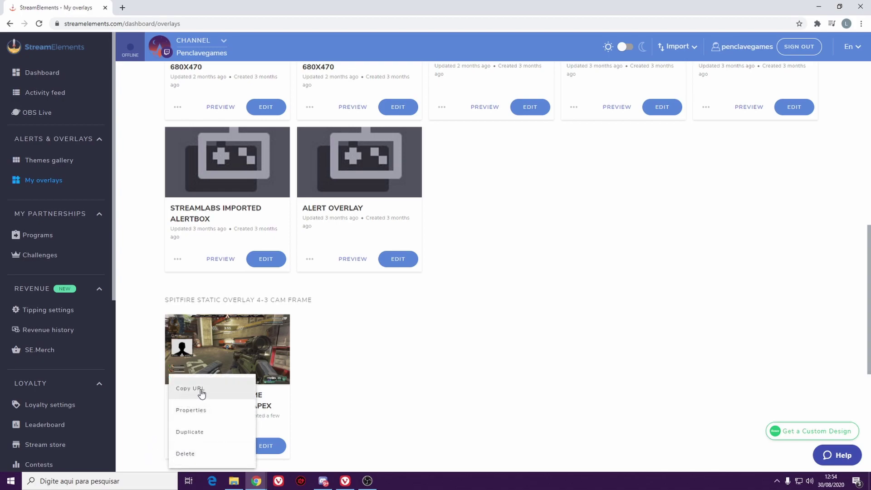
- Copy the Apex 4-3 cam frame overlay's URL and bring OBS Studio to the front
left_click(444, 384)
left_click(369, 482)
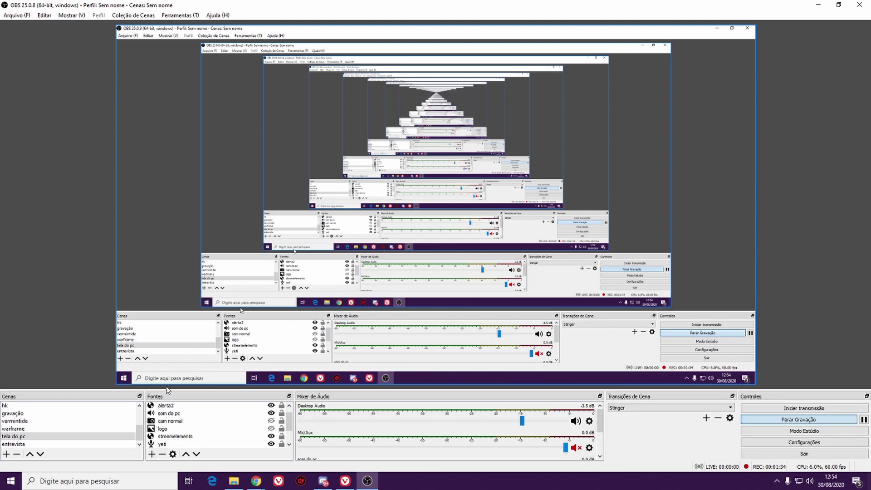
- Add an OBS browser source named overtest whose URL is the pasted StreamElements overlay link
left_click(152, 454)
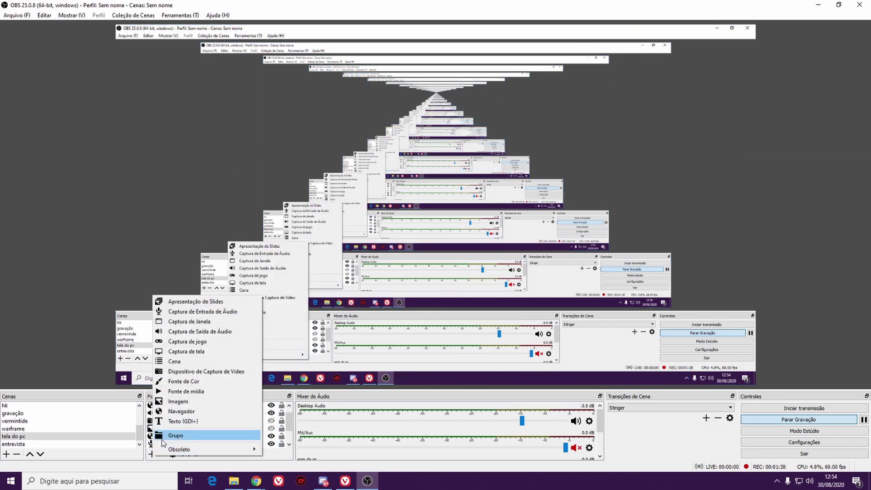
left_click(181, 411)
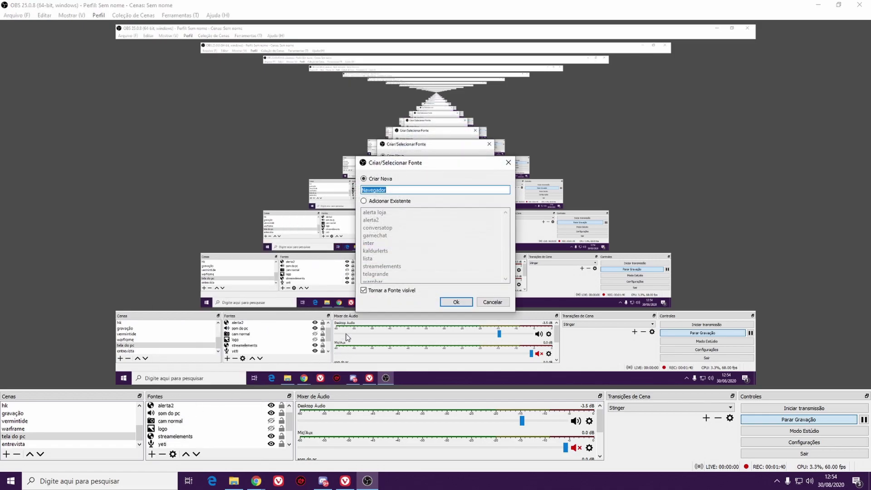
type("overtest")
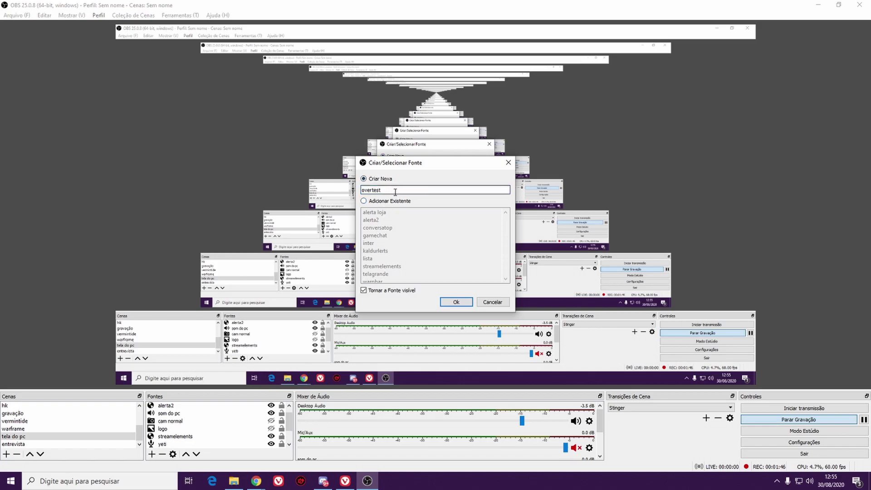
left_click(456, 303)
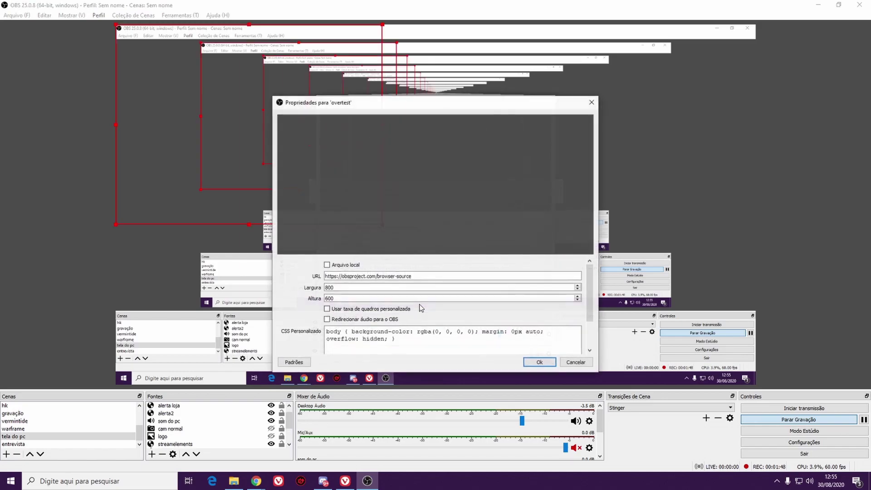
triple_click(434, 275)
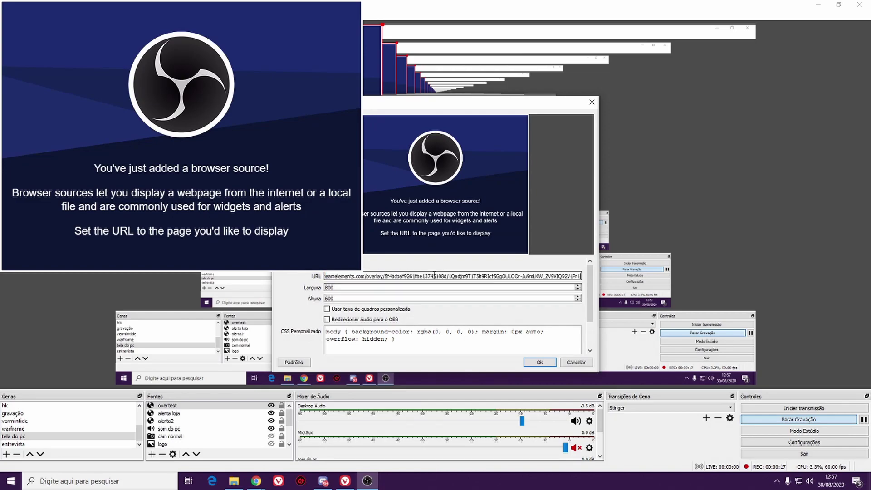
left_click(540, 362)
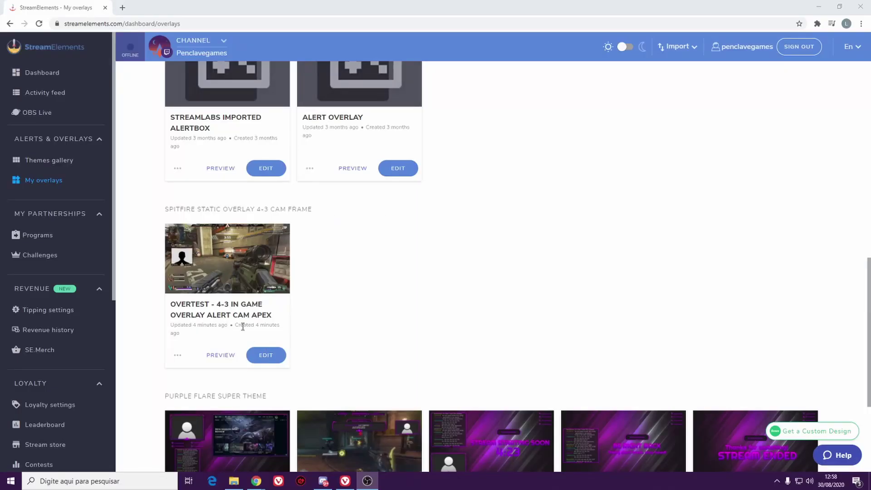
- In the overtest editor, drag the 4-3 cam frame and alertbox to the canvas's right side
left_click(259, 356)
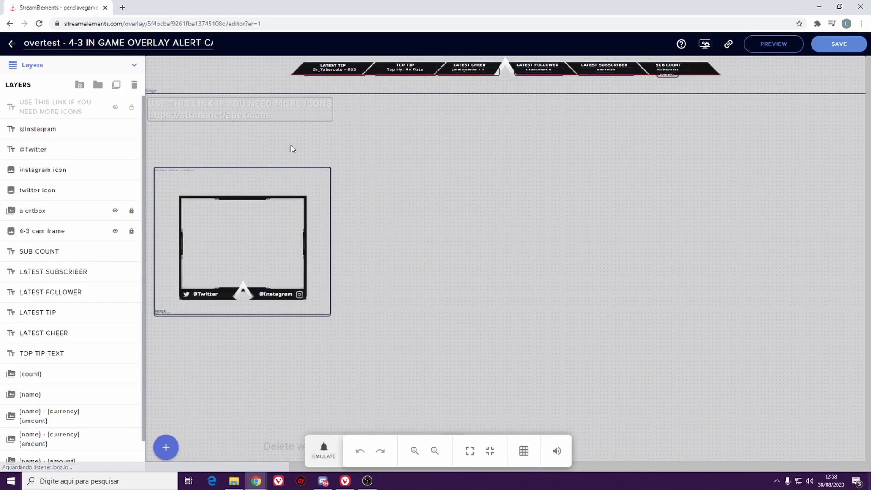
left_click(303, 229)
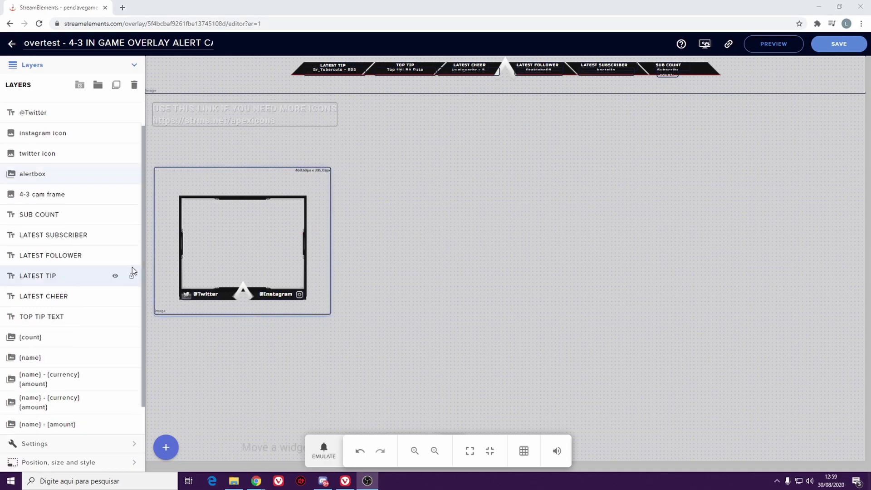
left_click(203, 167)
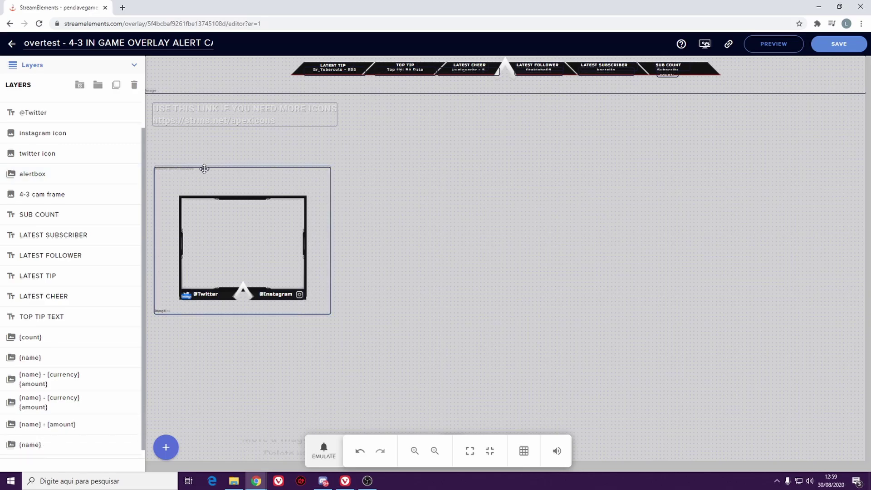
left_click(204, 175)
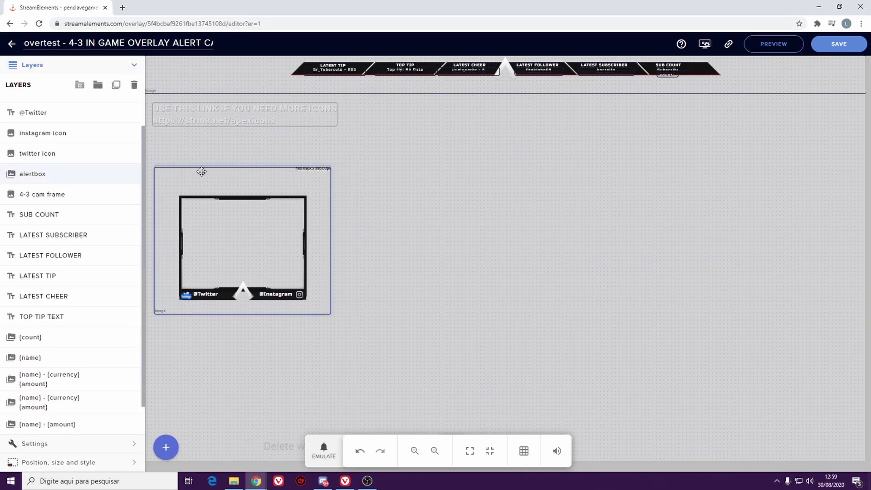
left_click_drag(204, 198, 467, 168)
left_click_drag(229, 195, 775, 170)
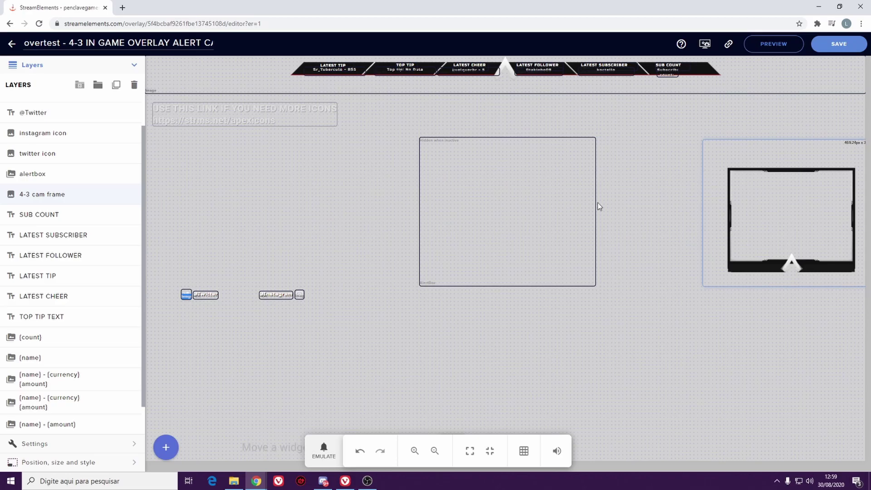
left_click_drag(581, 153, 859, 151)
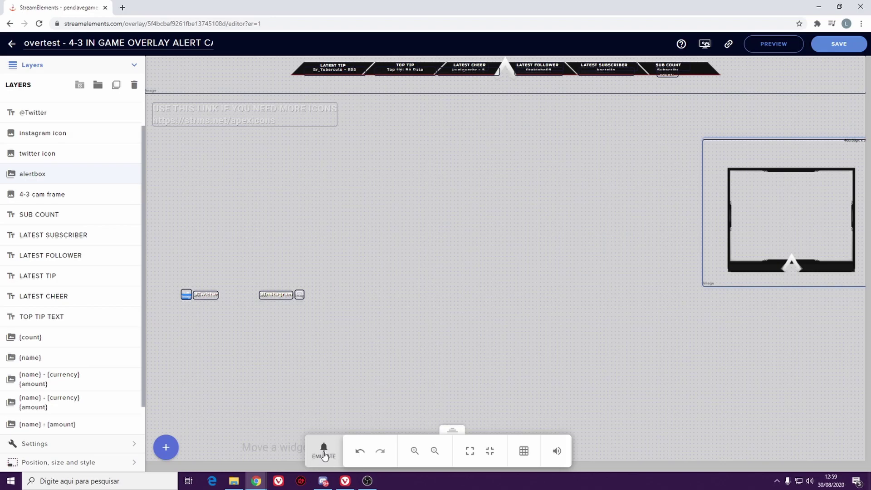
left_click(324, 453)
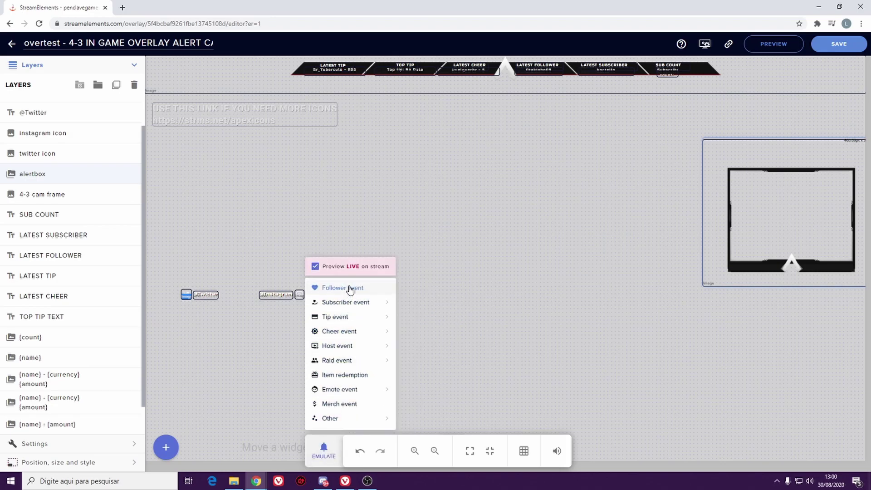
mouse_move(348, 307)
left_click(260, 373)
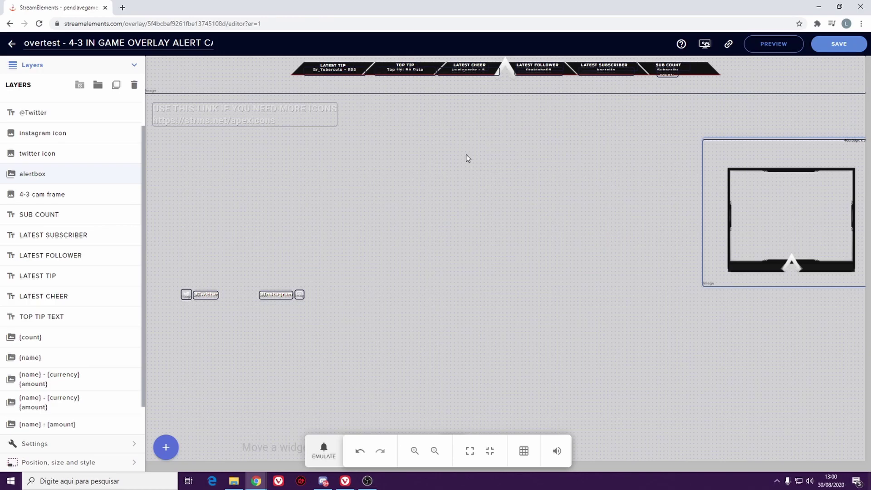
- Add an image widget showing the Penclave Games logo and place it left of the cam frame
left_click(166, 447)
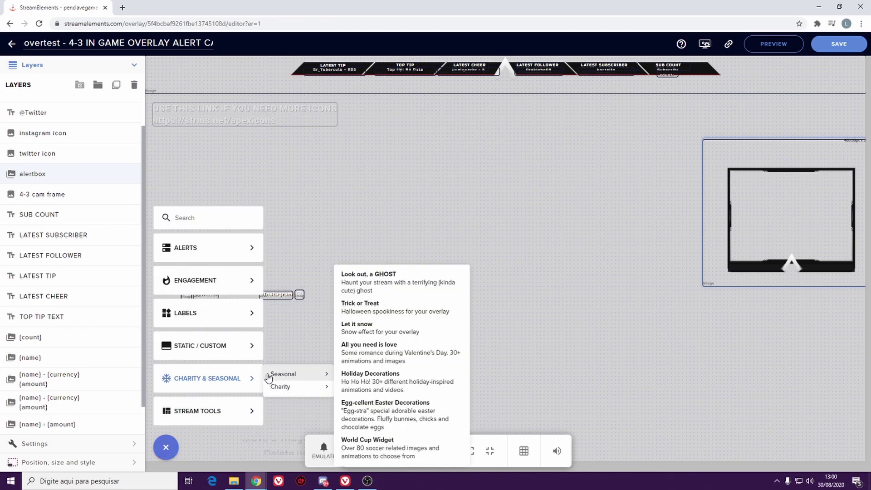
mouse_move(254, 254)
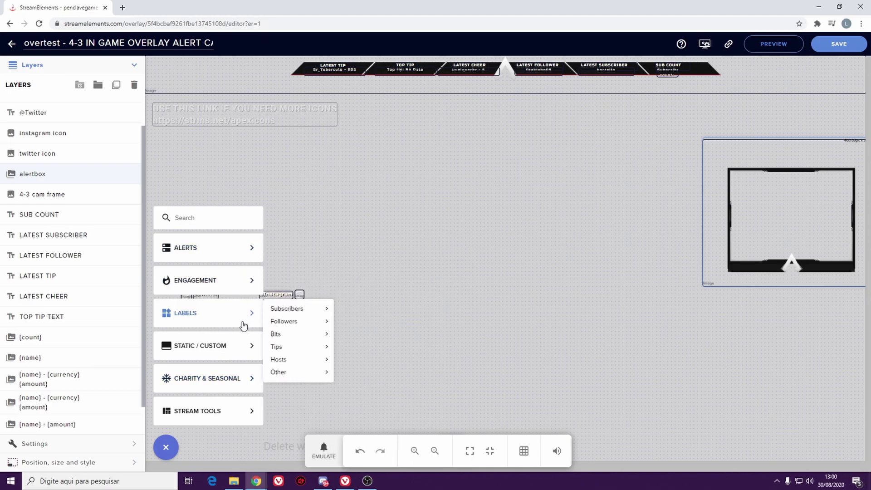
mouse_move(245, 358)
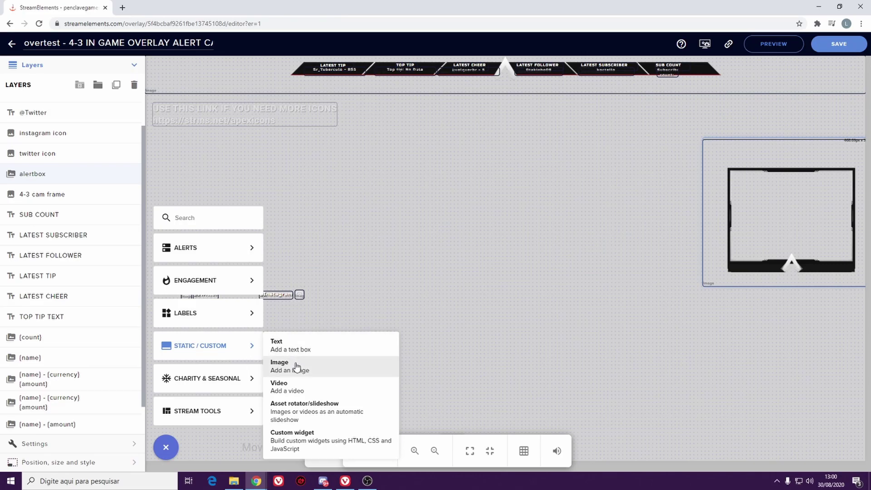
left_click(296, 366)
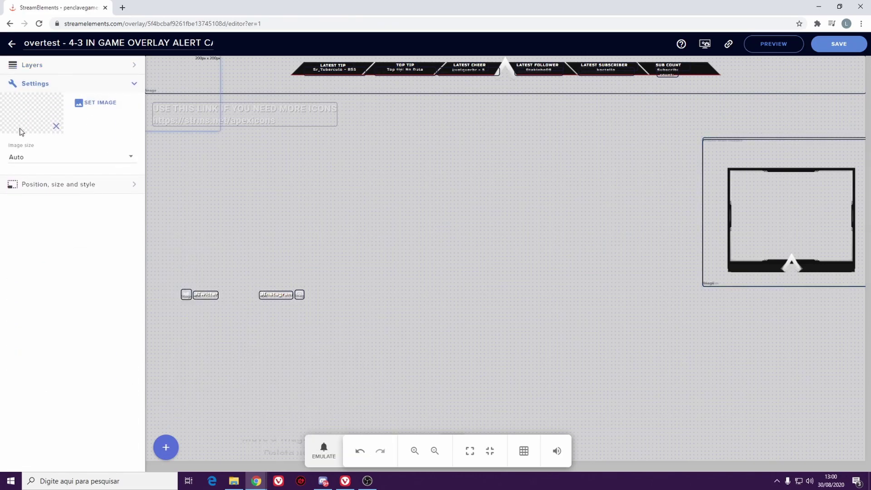
left_click_drag(174, 96, 183, 202)
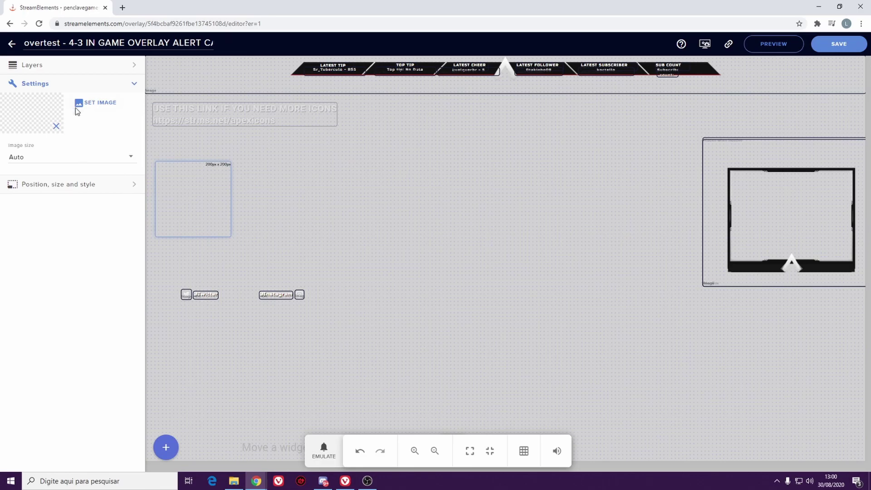
left_click(93, 103)
mouse_move(202, 184)
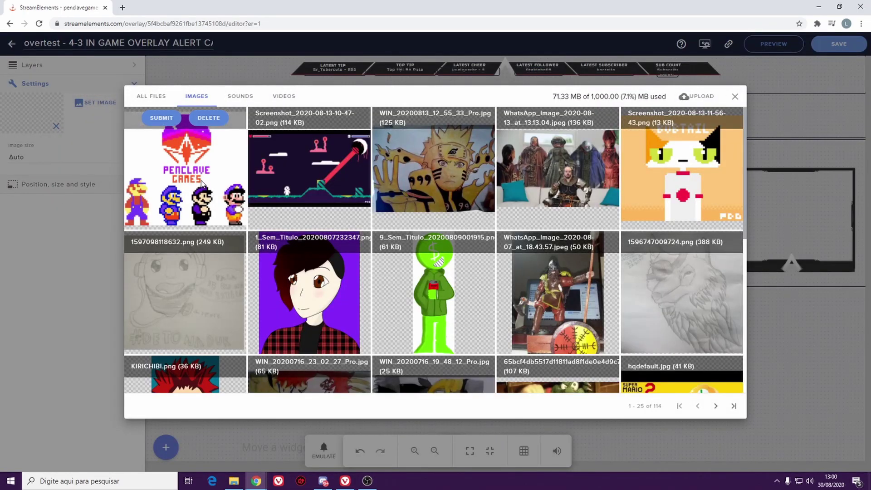
left_click(150, 119)
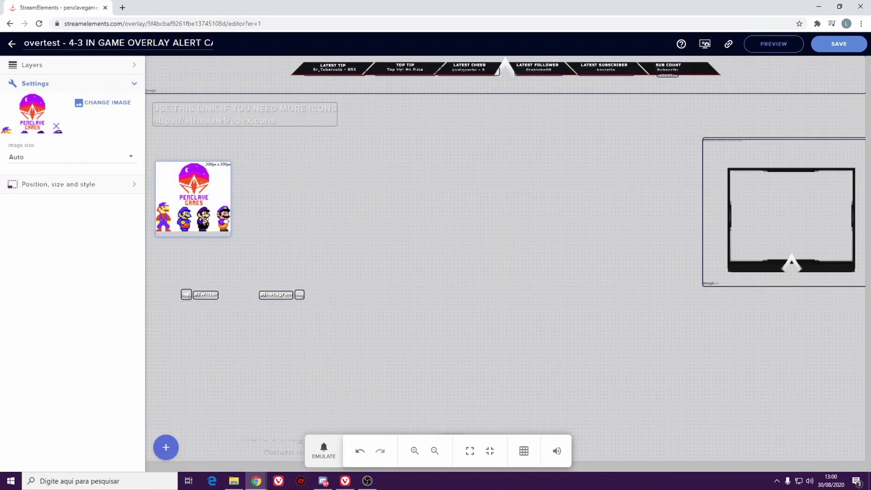
left_click_drag(220, 202, 651, 164)
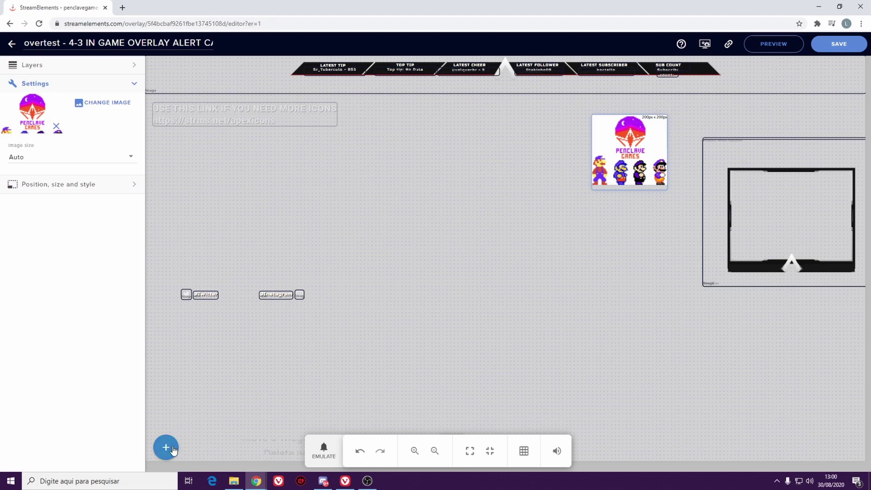
- Reopen the Layers list and select the instagram and twitter icon layers
left_click(134, 65)
left_click(134, 67)
left_click(135, 67)
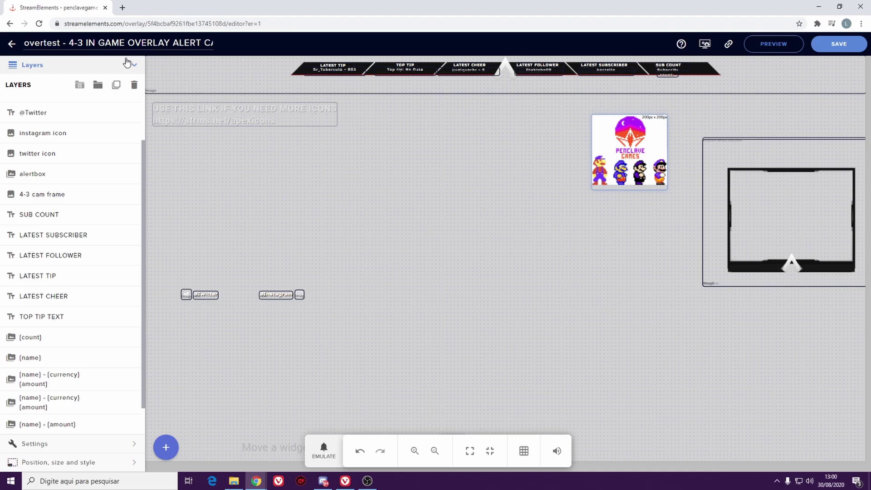
left_click(42, 136)
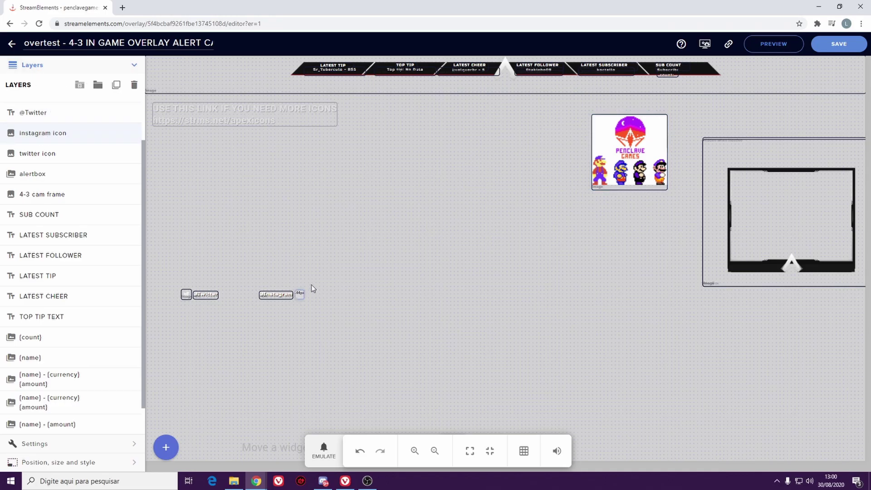
left_click(58, 157)
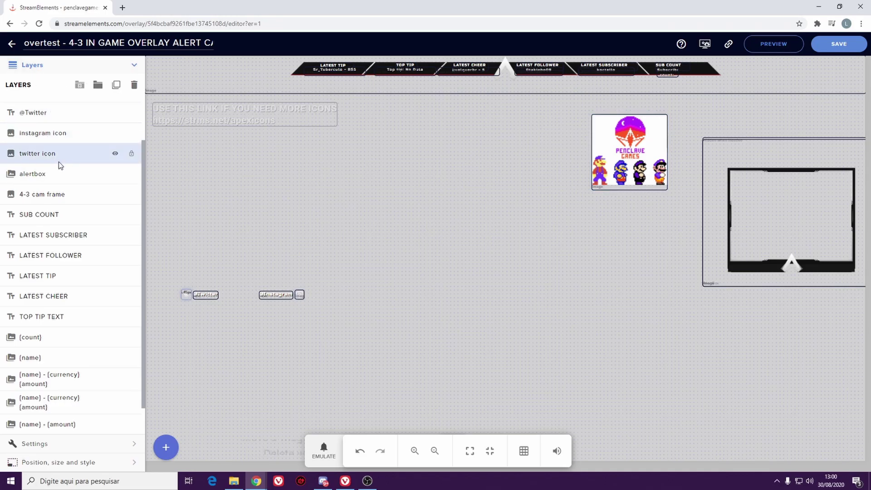
- Select the alertbox, 4-3 cam frame and SUB COUNT layers, then return to the overlays list
left_click(34, 177)
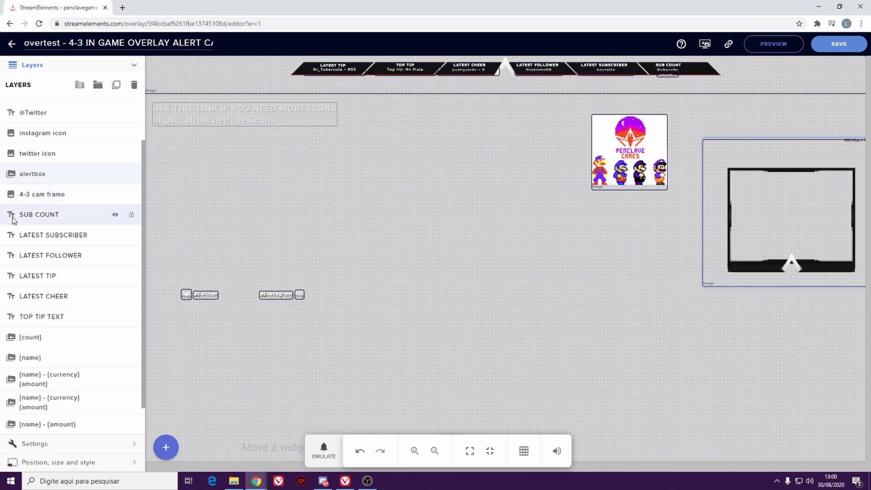
left_click(53, 201)
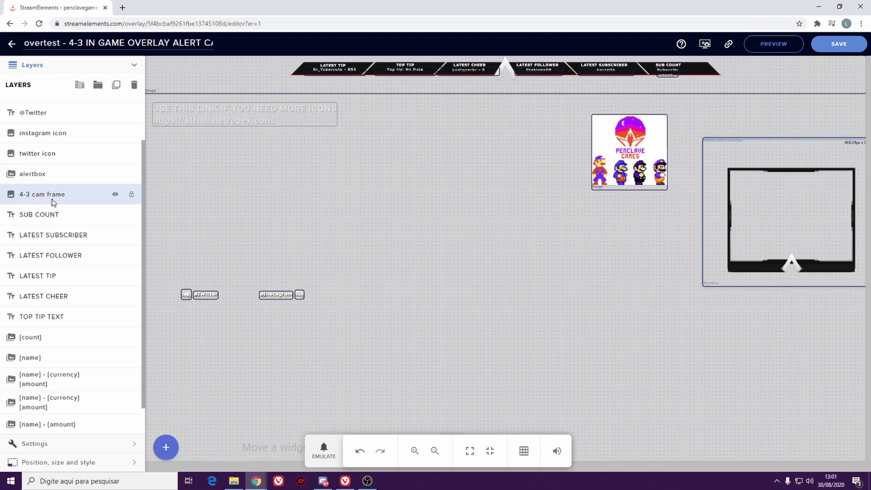
left_click(712, 195)
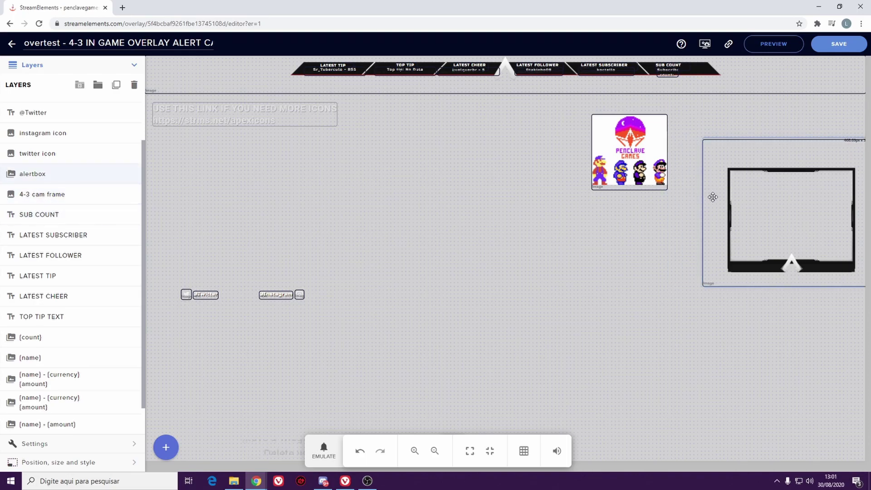
left_click(43, 216)
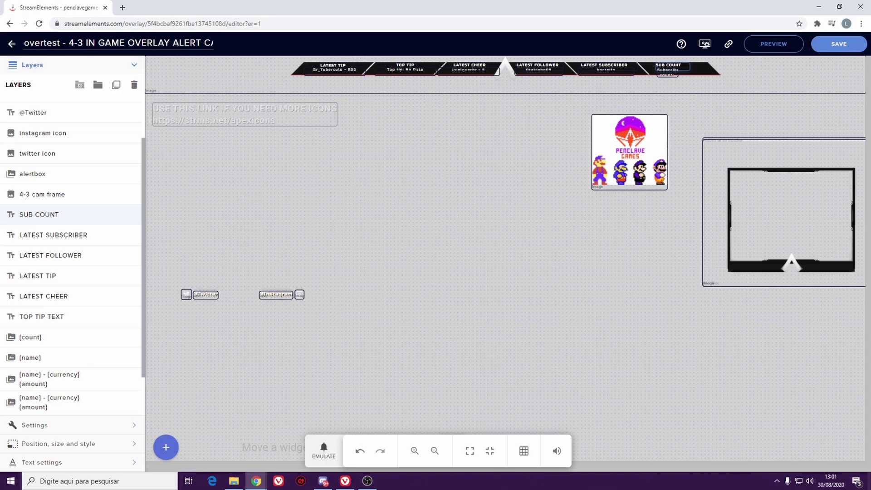
left_click(12, 45)
left_click(471, 76)
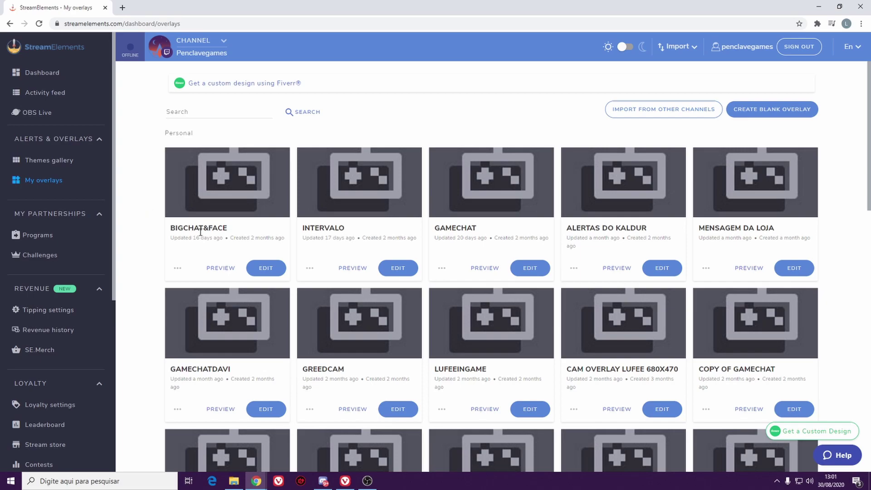
left_click(267, 268)
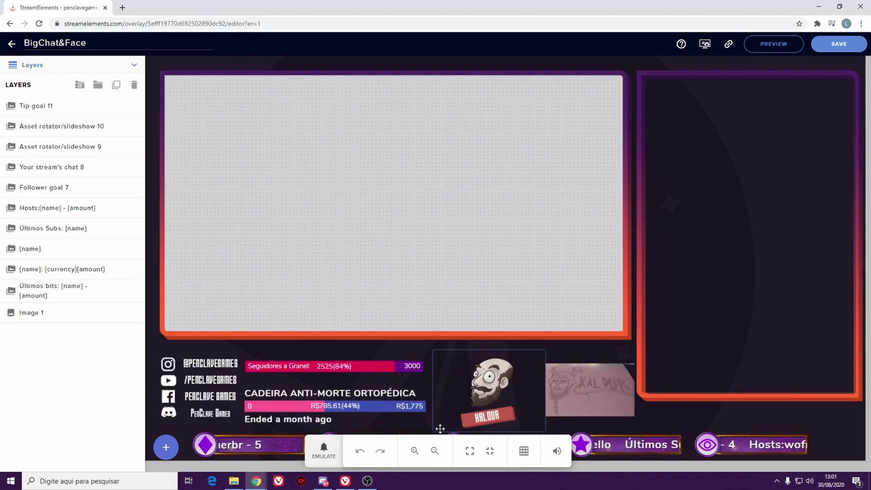
- Select the Image 1 background layer, lock it, and toggle its visibility off and on
left_click_drag(452, 420, 489, 54)
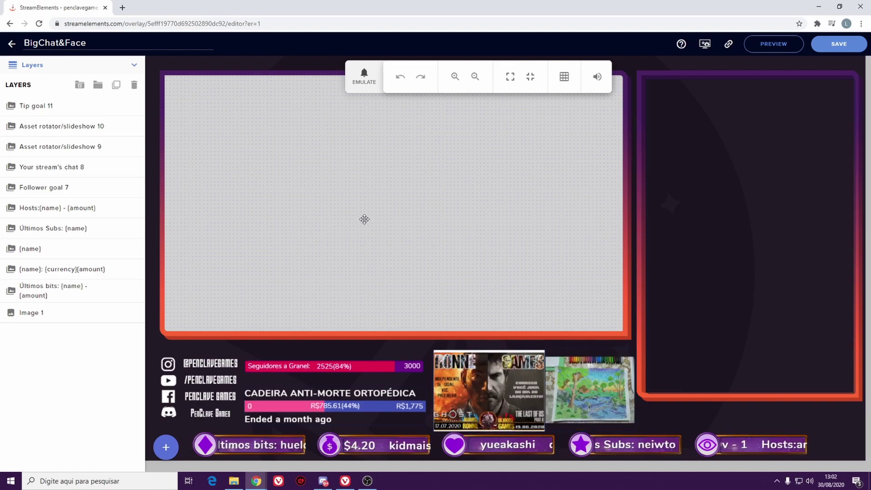
left_click(182, 334)
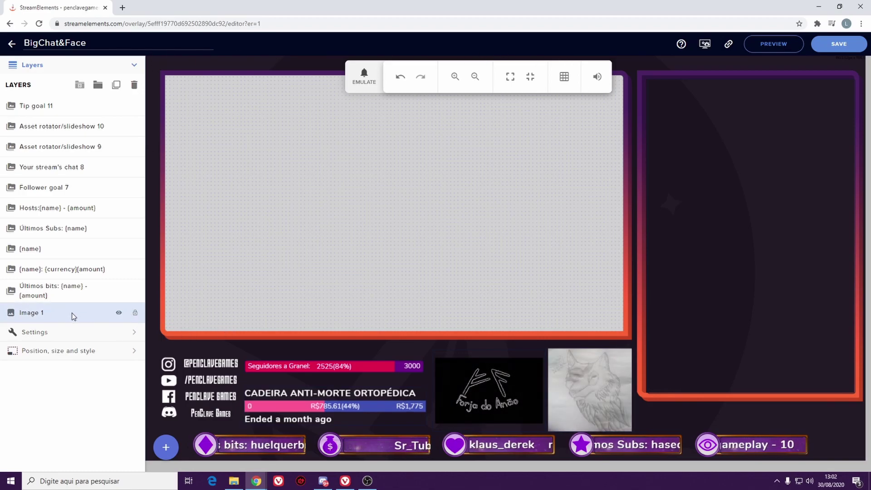
left_click(135, 314)
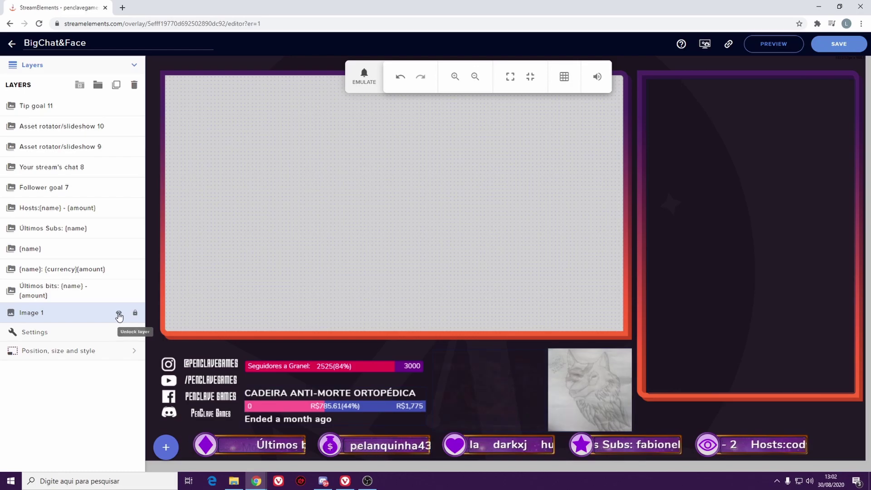
left_click(118, 313)
left_click(118, 313)
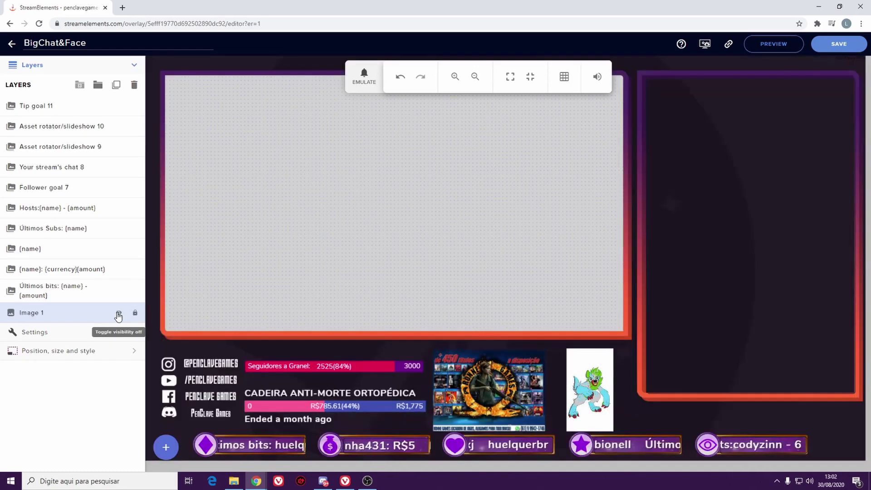
left_click(119, 314)
left_click(118, 314)
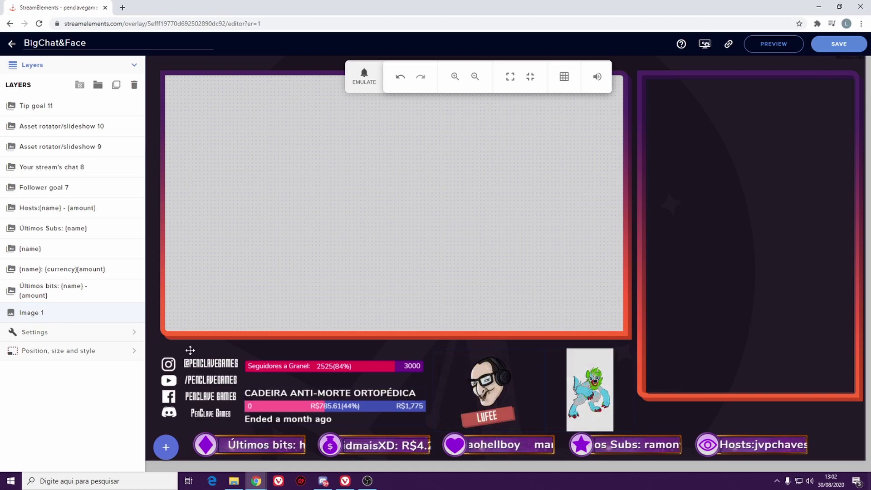
- Shift Image 1 right and down and shrink it by its corner handle
left_click_drag(230, 349, 260, 358)
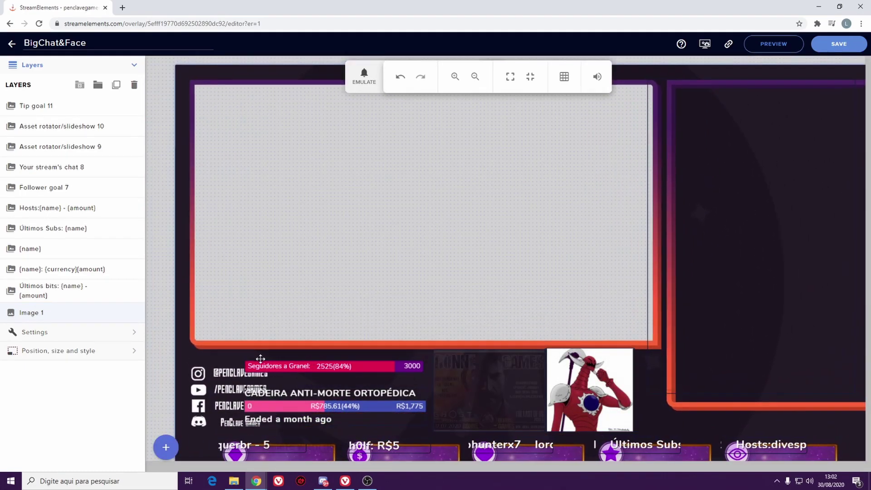
left_click_drag(187, 78, 202, 123)
left_click(595, 388)
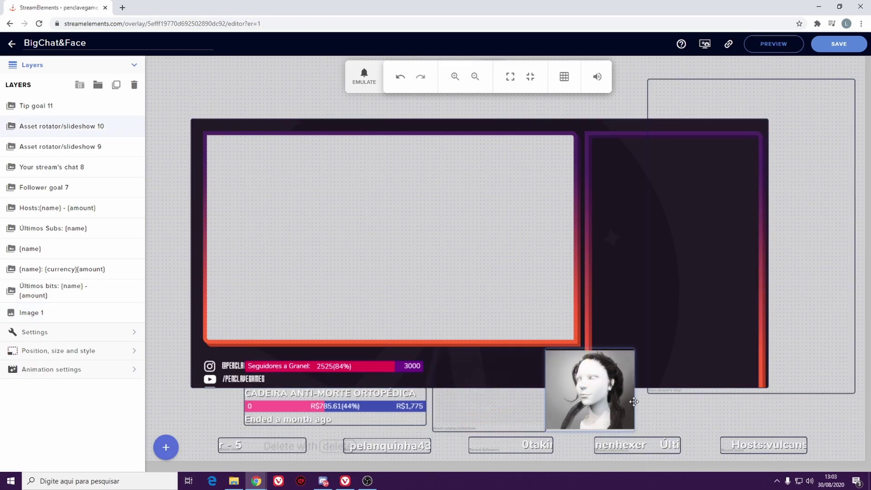
- Open the add-widget catalogue and browse the Alerts, Engagement, Labels and Static/Custom categories
left_click(173, 449)
mouse_move(218, 405)
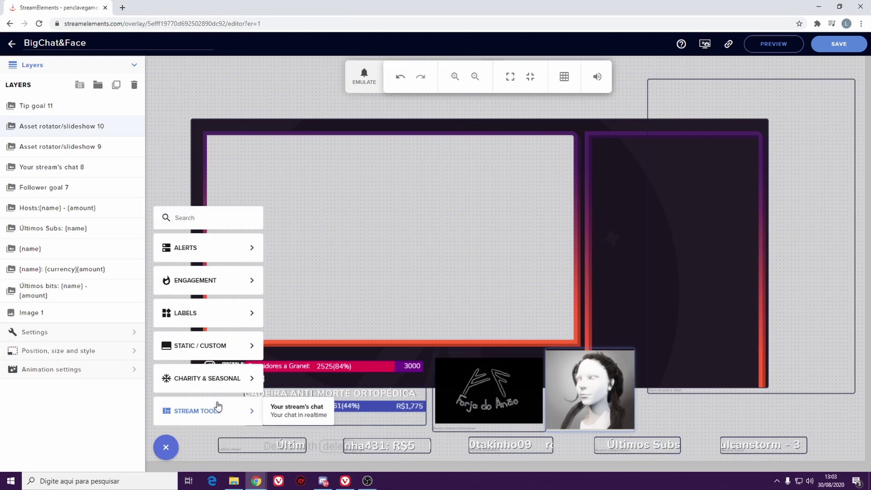
mouse_move(240, 253)
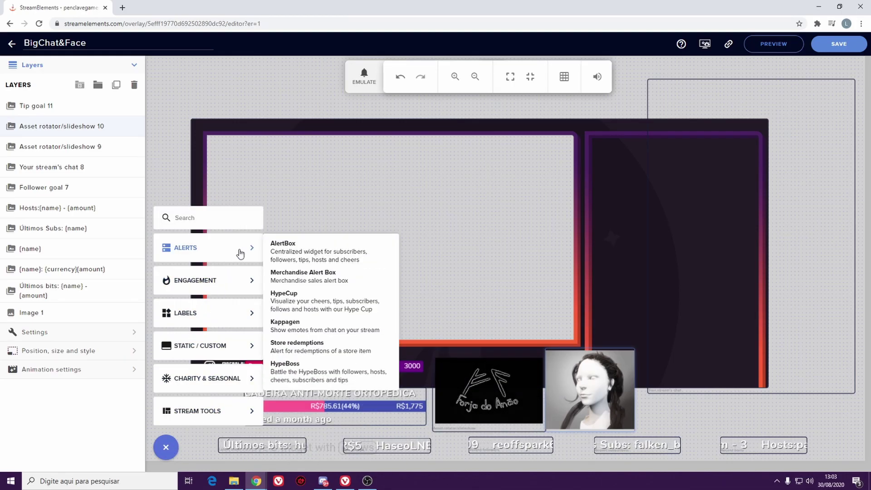
mouse_move(239, 285)
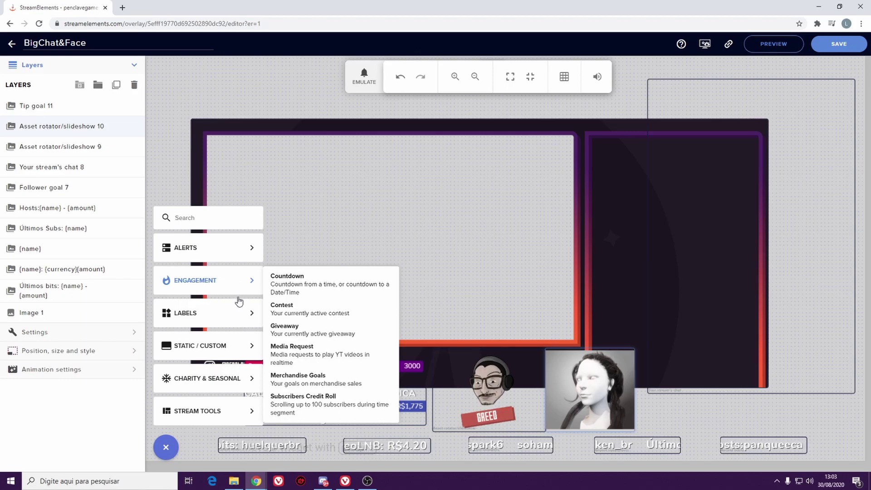
mouse_move(237, 311)
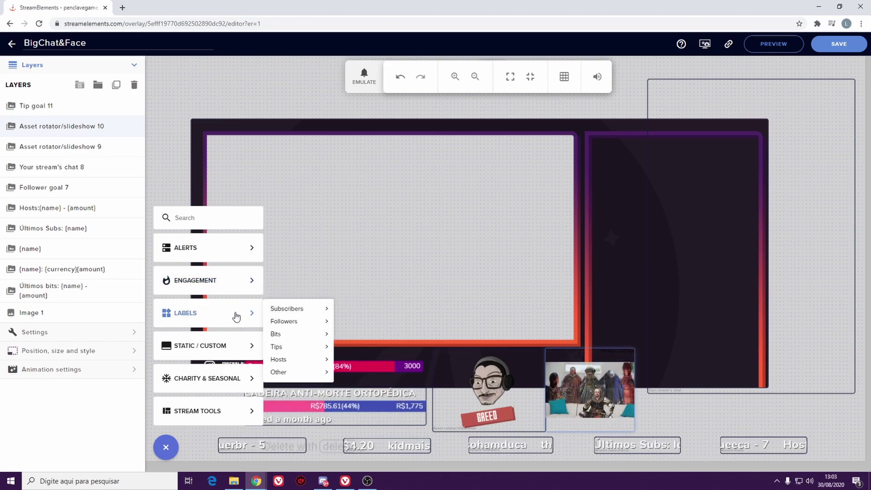
mouse_move(239, 356)
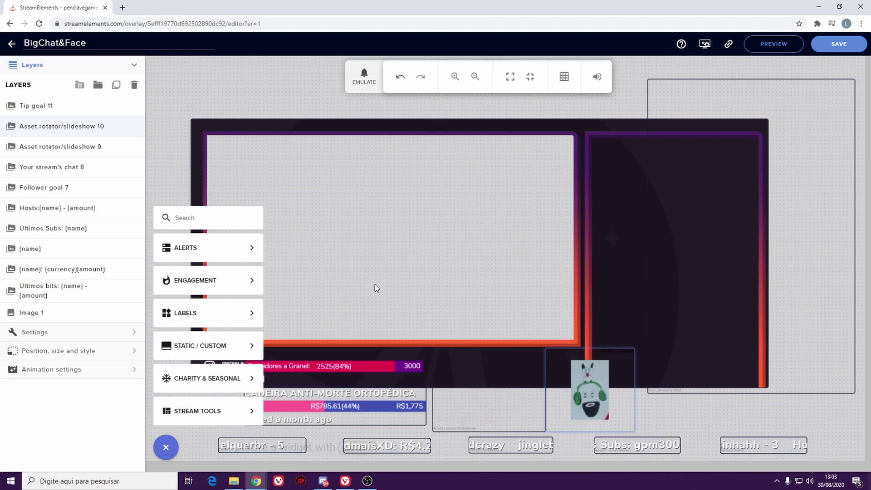
- Emulate a Cheer event on the BigChat&Face overlay, then leave the editor without saving
left_click(277, 147)
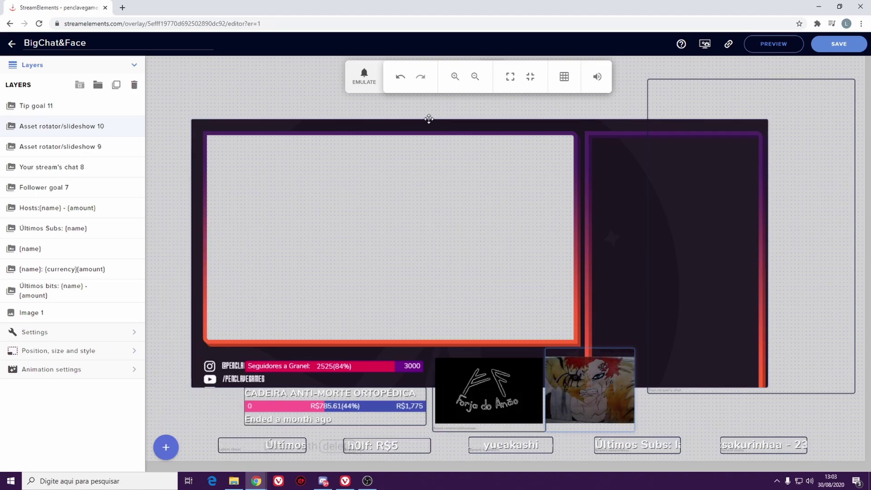
left_click(368, 78)
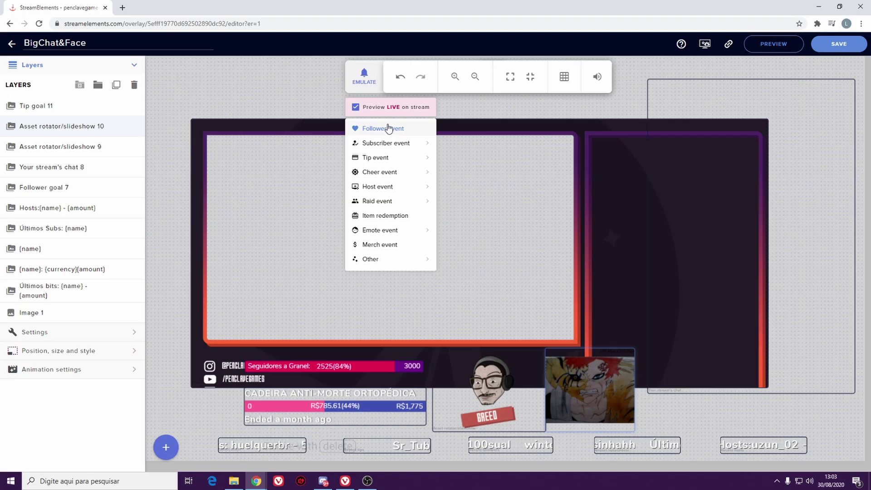
mouse_move(380, 172)
left_click(452, 143)
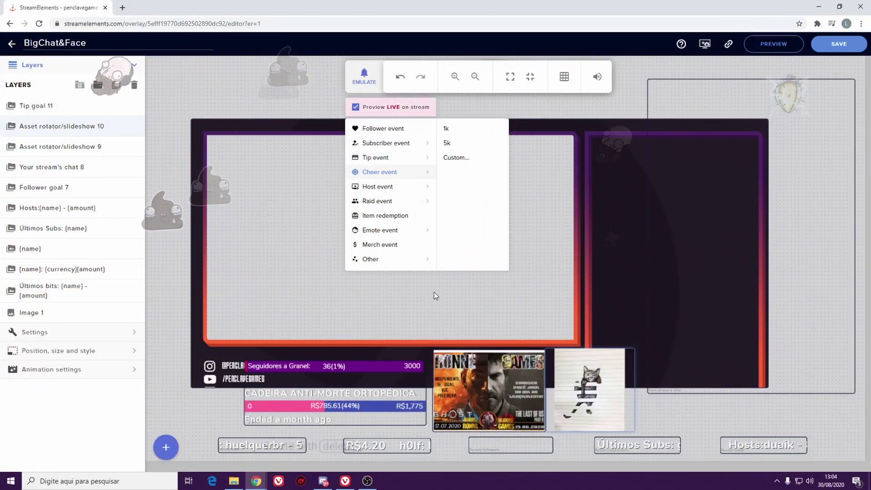
left_click(163, 238)
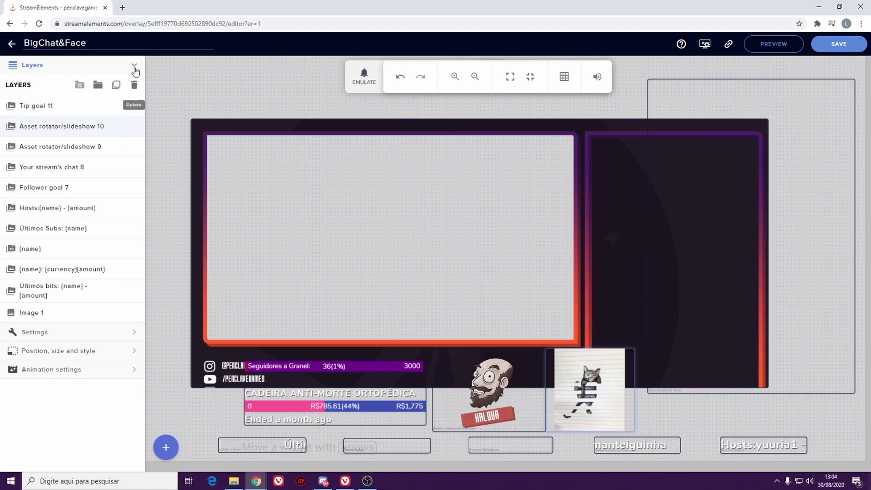
left_click(11, 47)
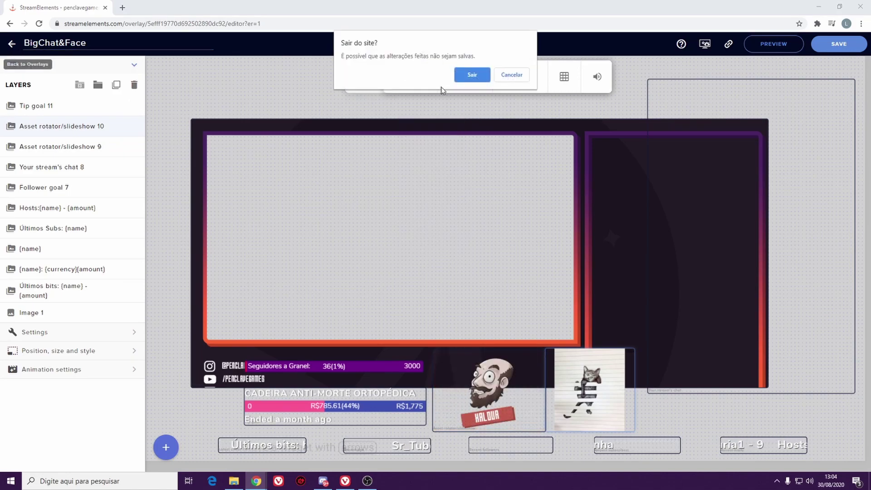
left_click(472, 74)
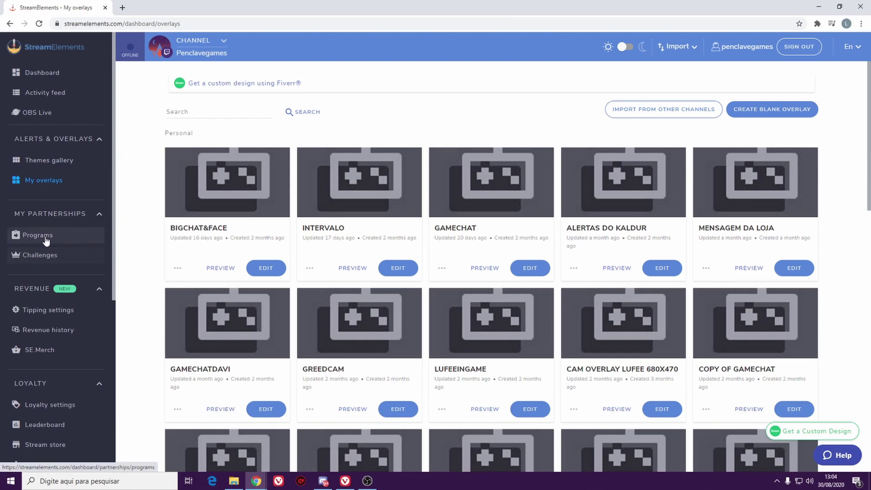
- Open Tipping settings to review the tip page with BRL currency and R$1.00 minimum
scroll(2, 279, "down", 2)
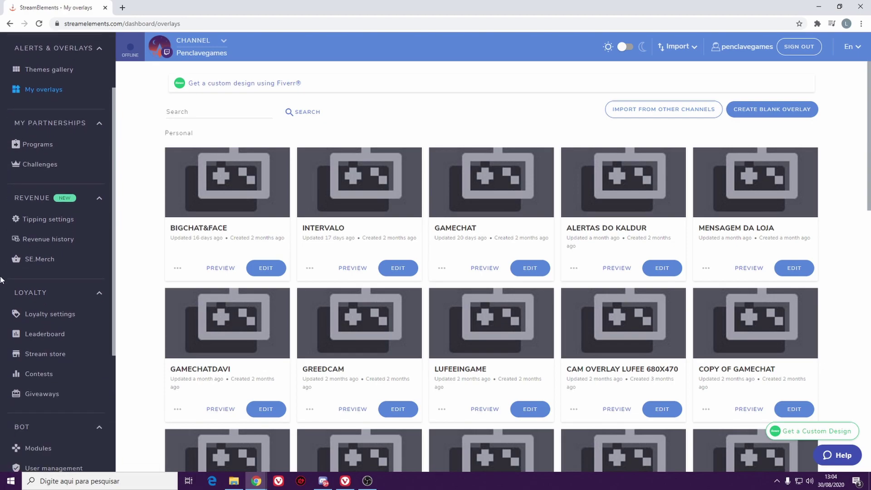
left_click(63, 219)
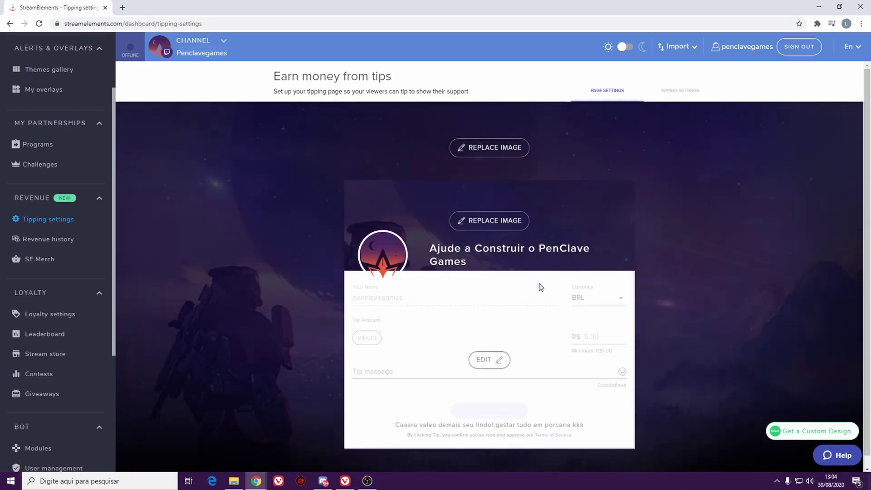
scroll(511, 275, "down", 1)
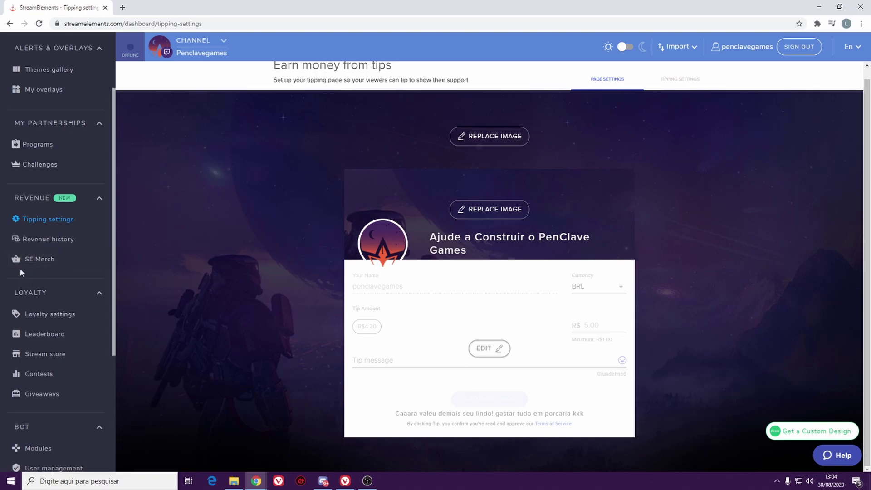
- Review the tip revenue history, browse the SE.Merch hub's unpublished items, then open loyalty settings
left_click(57, 244)
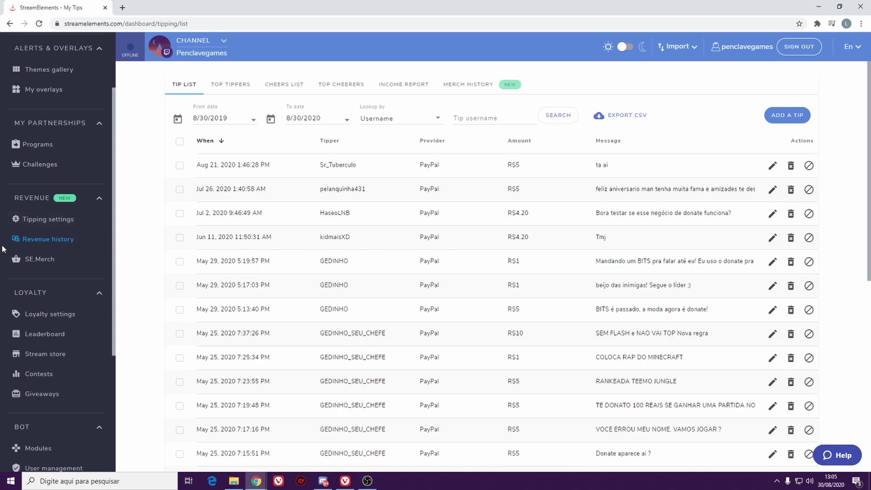
left_click(31, 259)
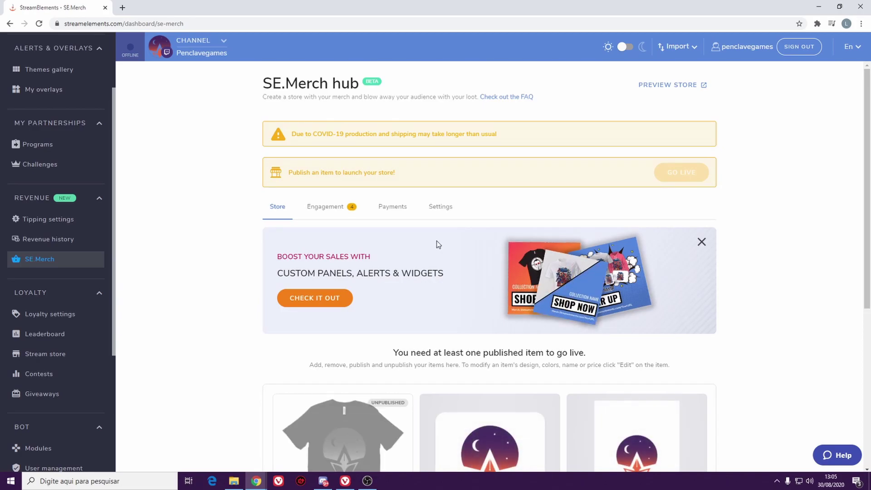
scroll(436, 240, "down", 2)
mouse_move(371, 348)
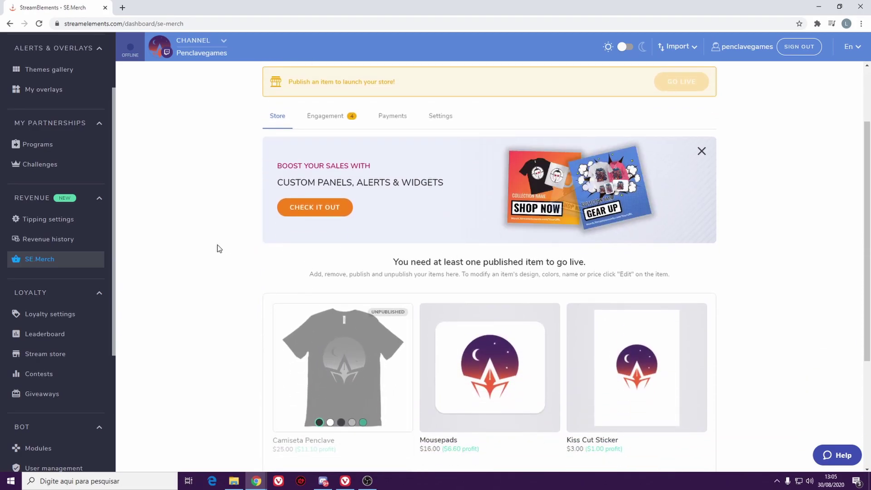
scroll(68, 269, "down", 1)
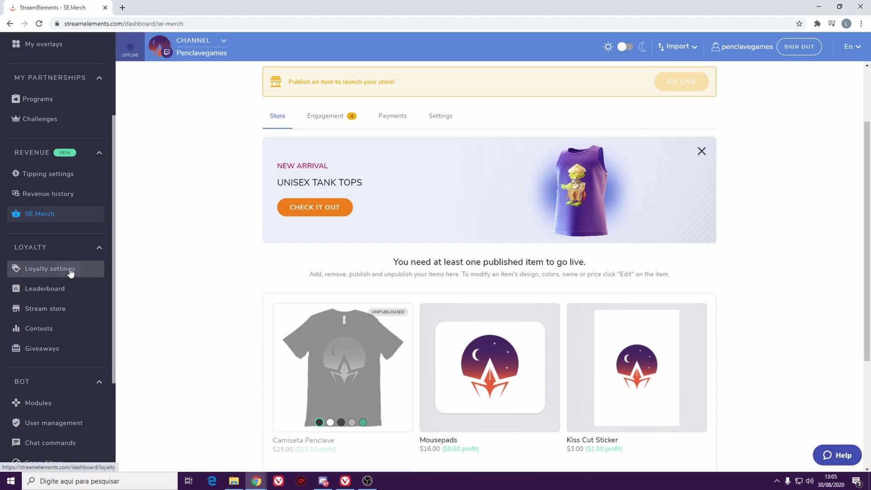
left_click(70, 271)
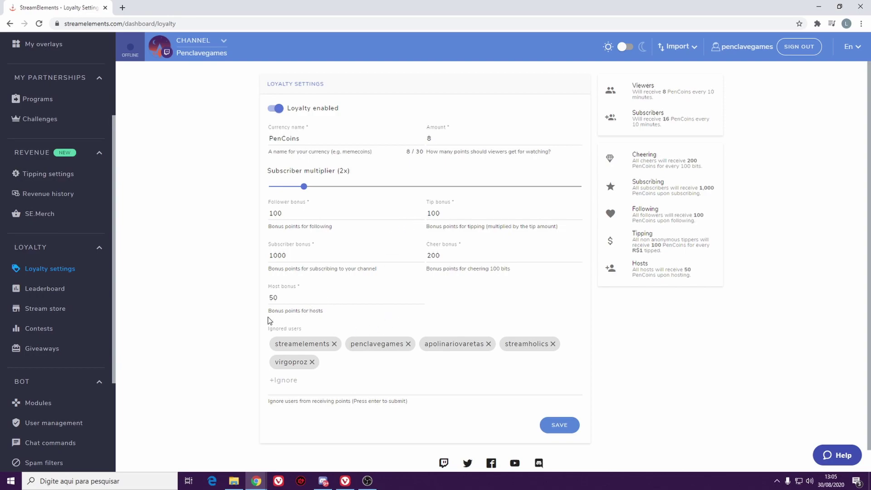
- Check the PenCoins Host bonus of 50, then rank the points leaderboard by watch time
left_click_drag(280, 298, 259, 300)
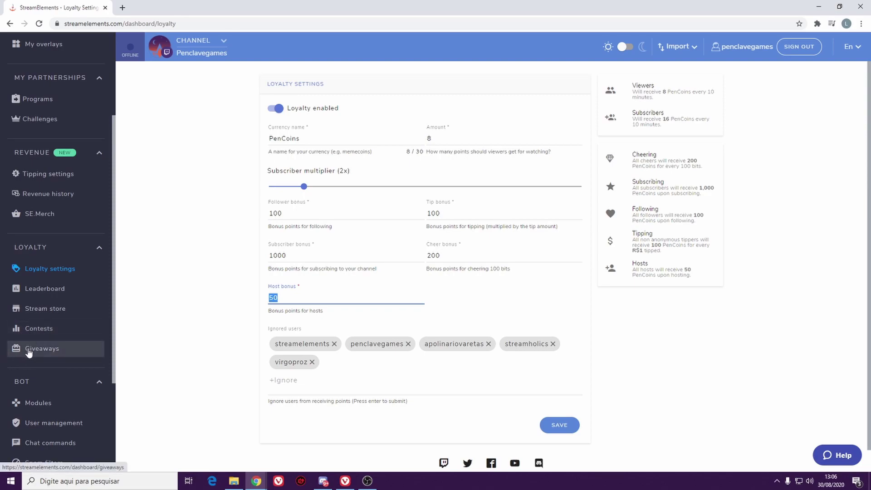
left_click(59, 289)
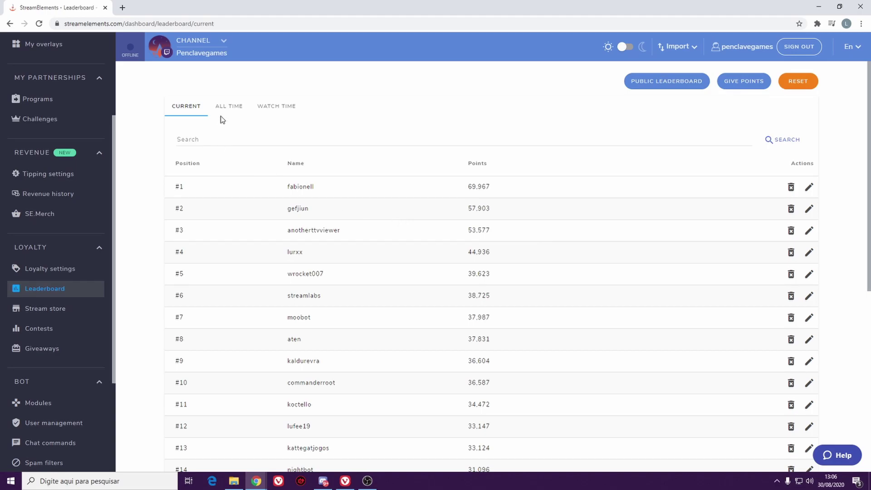
left_click(267, 106)
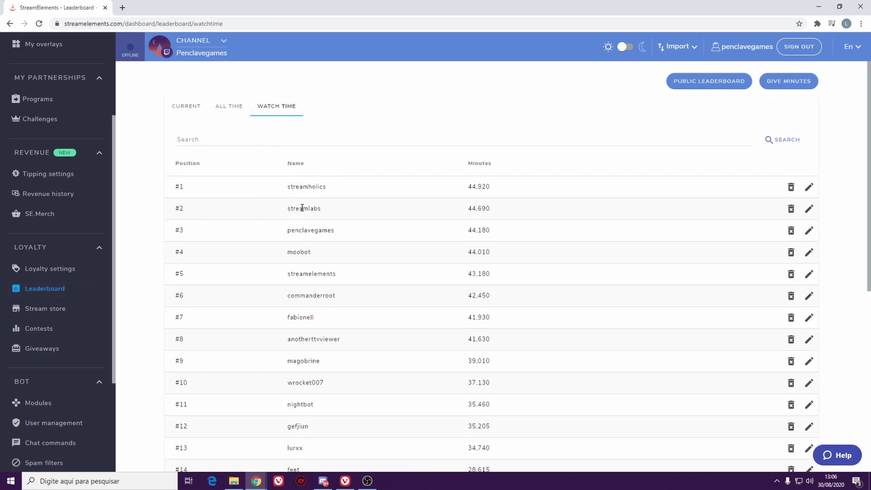
- Return the leaderboard to current points, then bring up the Stream store's redeemable items
double_click(313, 339)
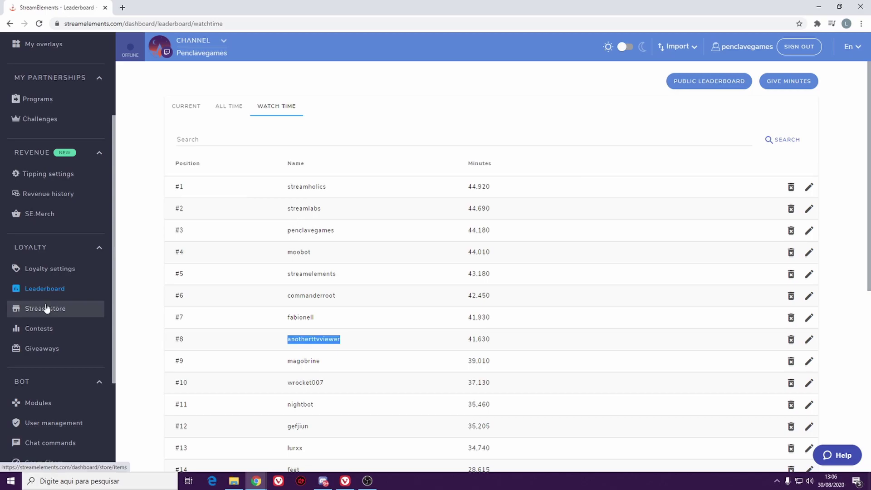
left_click(185, 108)
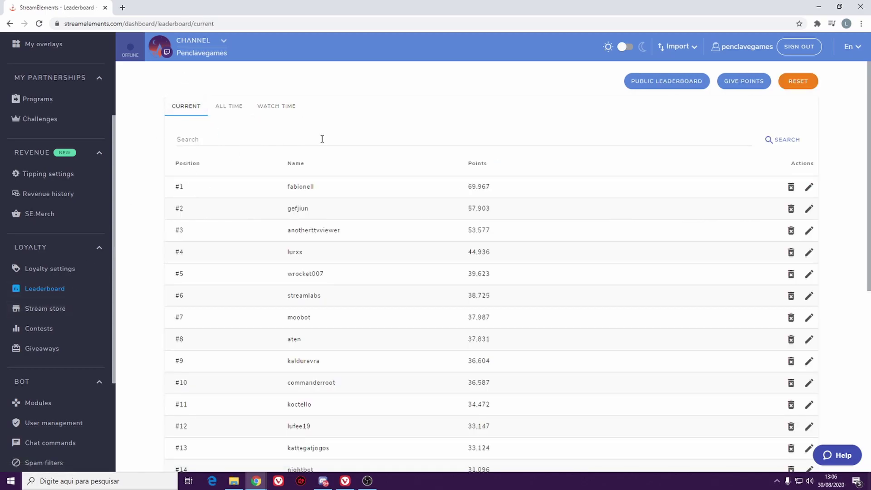
left_click(285, 141)
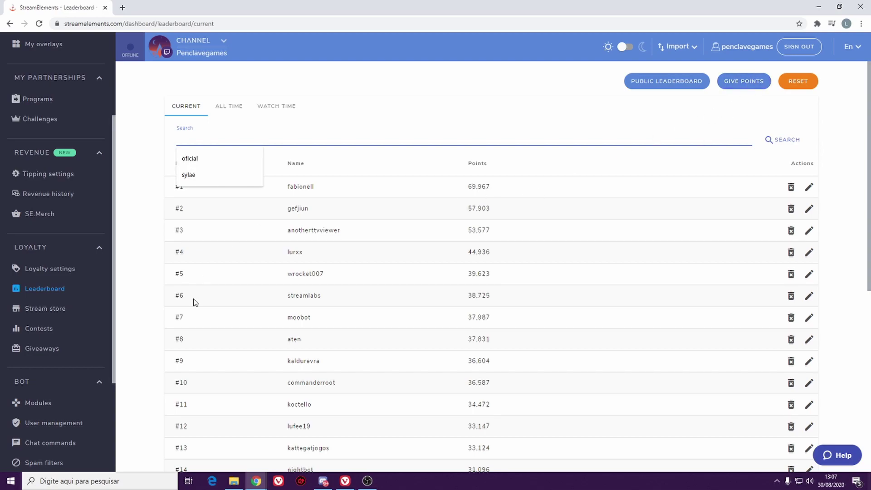
left_click(58, 308)
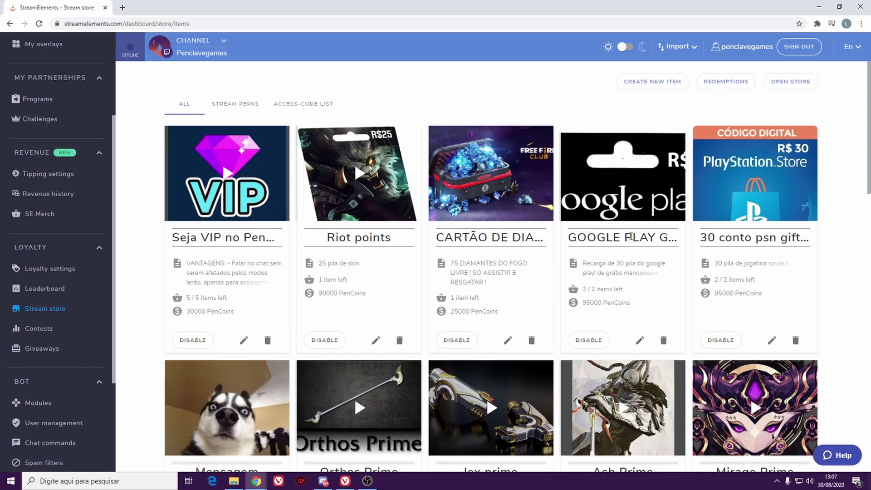
scroll(657, 235, "down", 3)
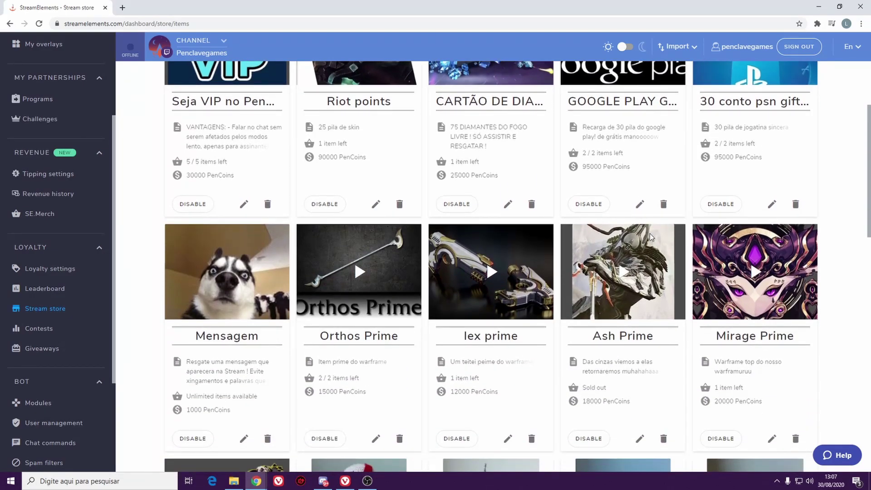
scroll(408, 275, "down", 1)
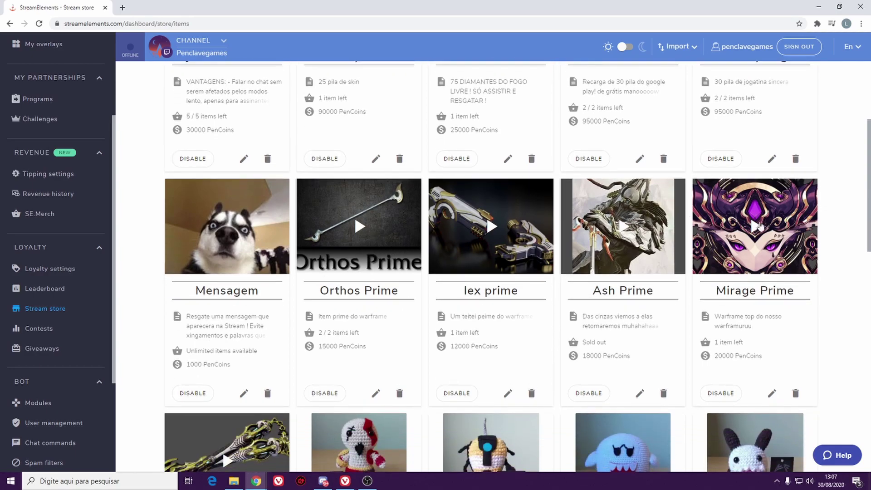
scroll(459, 263, "down", 2)
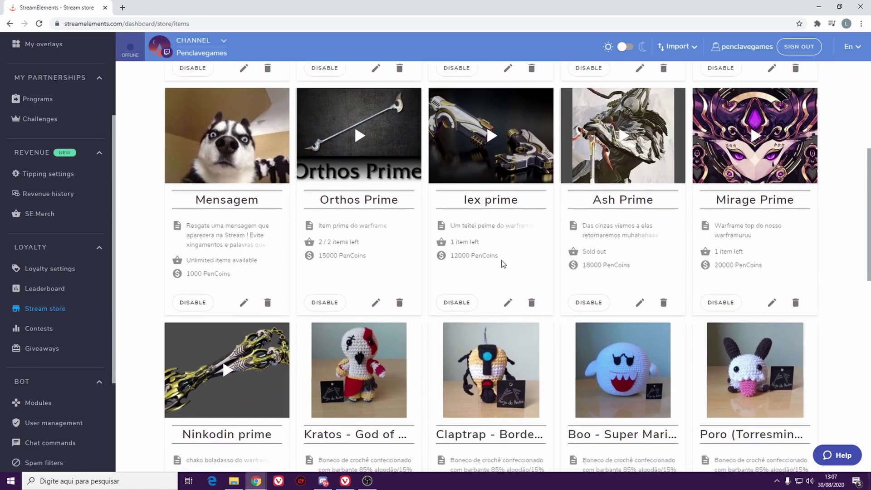
scroll(400, 217, "down", 2)
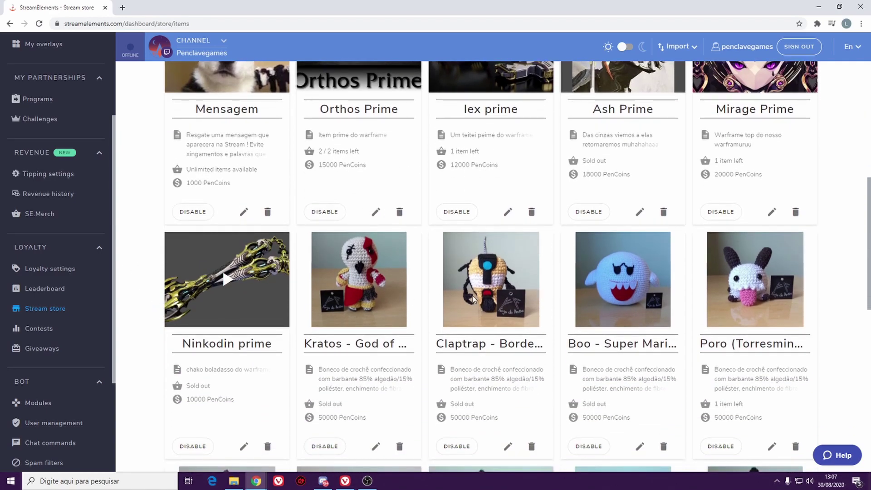
scroll(475, 298, "down", 1)
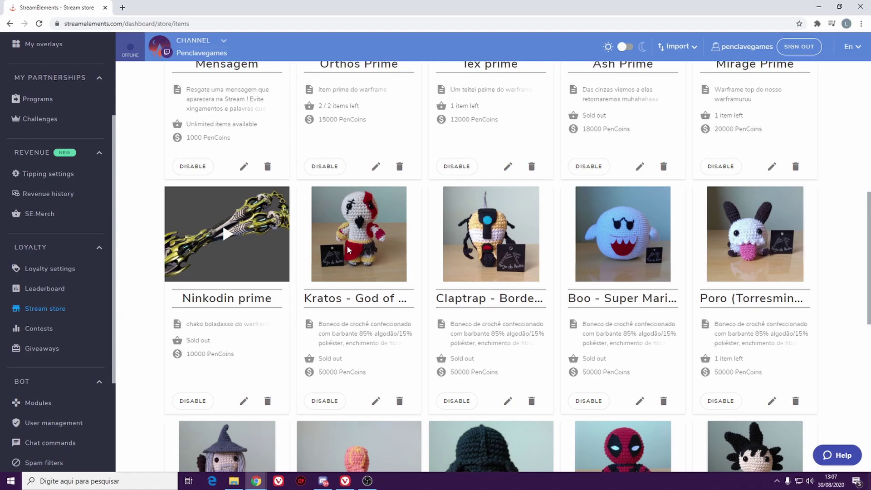
scroll(360, 253, "down", 2)
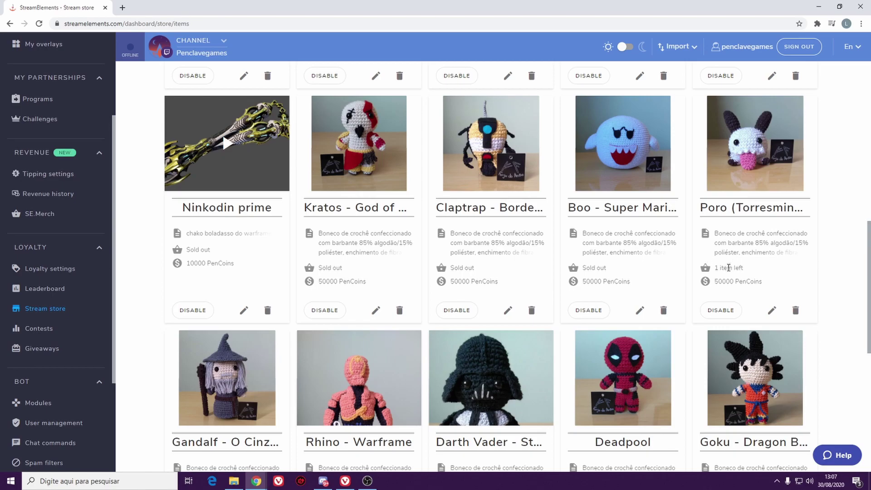
scroll(816, 250, "down", 2)
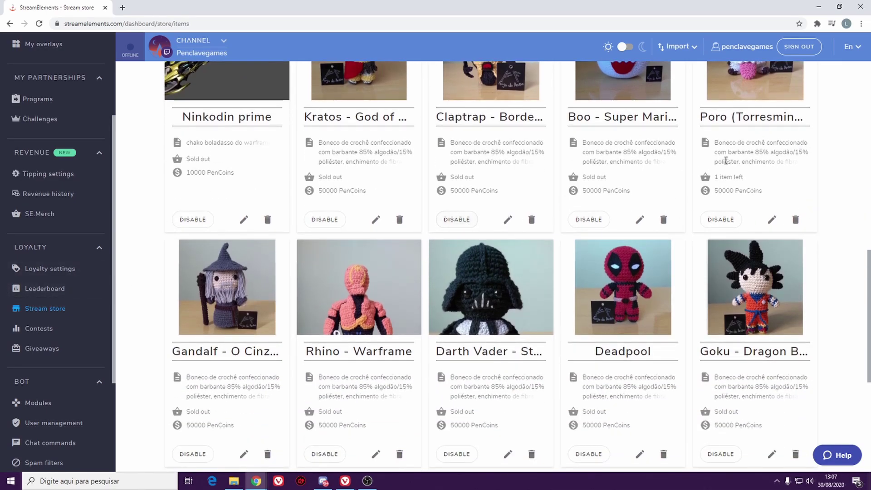
scroll(718, 262, "down", 3)
scroll(718, 262, "up", 10)
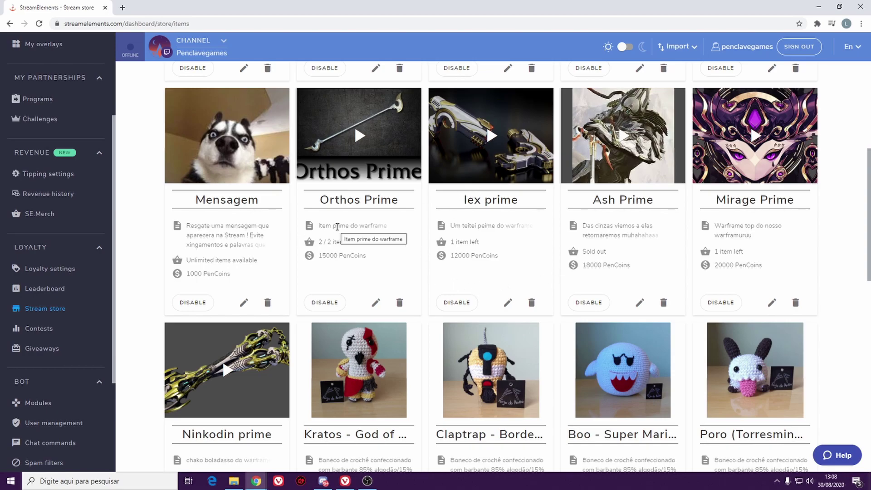
scroll(740, 274, "down", 6)
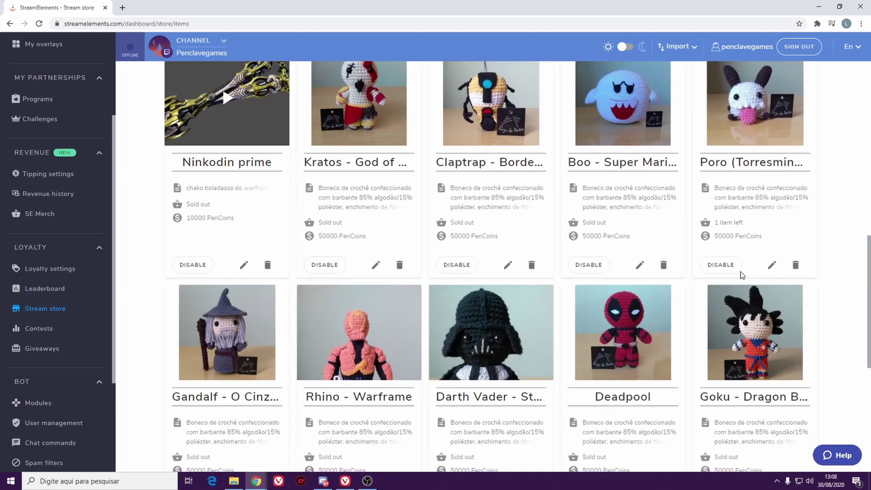
scroll(740, 271, "down", 6)
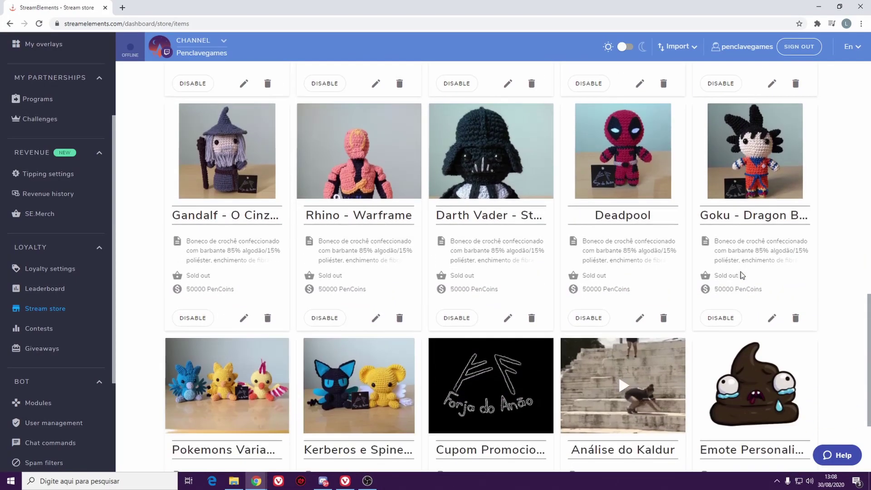
scroll(734, 238, "down", 2)
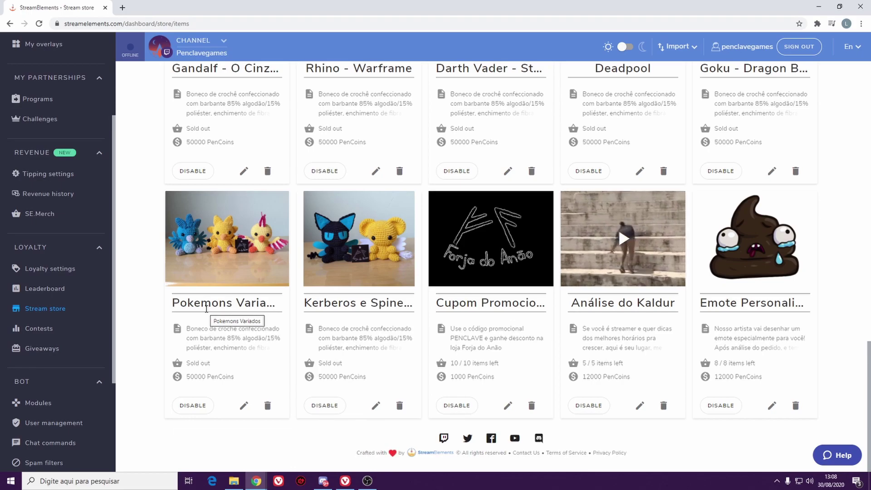
scroll(729, 341, "up", 5)
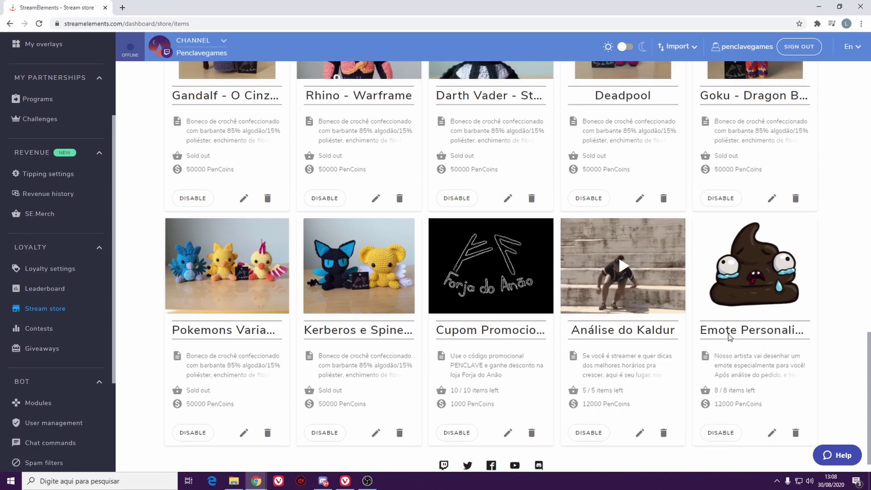
scroll(747, 310, "down", 4)
scroll(753, 301, "up", 5)
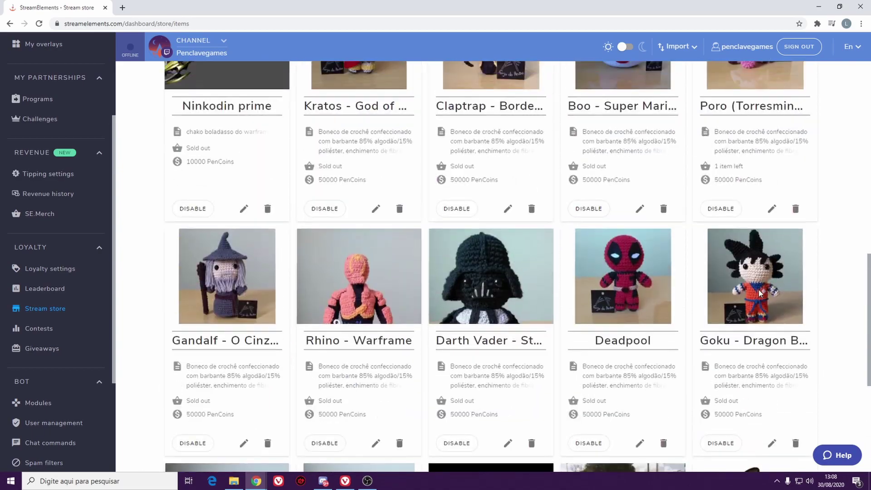
scroll(757, 288, "up", 10)
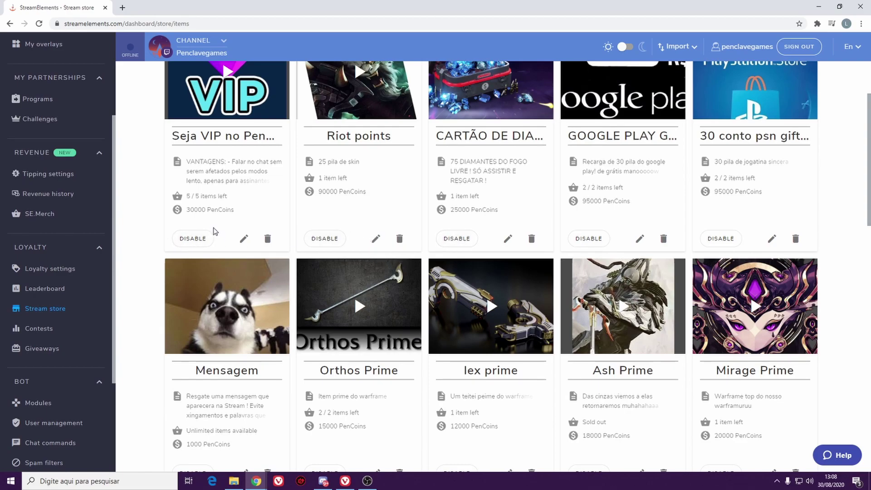
- Look over the Contests and Giveaways pages, then show the Bot's default Chat commands
left_click(48, 333)
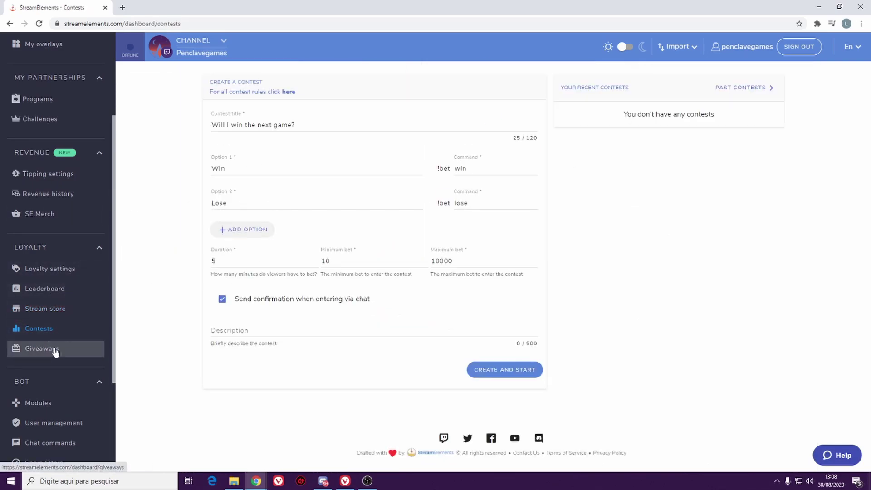
left_click(54, 351)
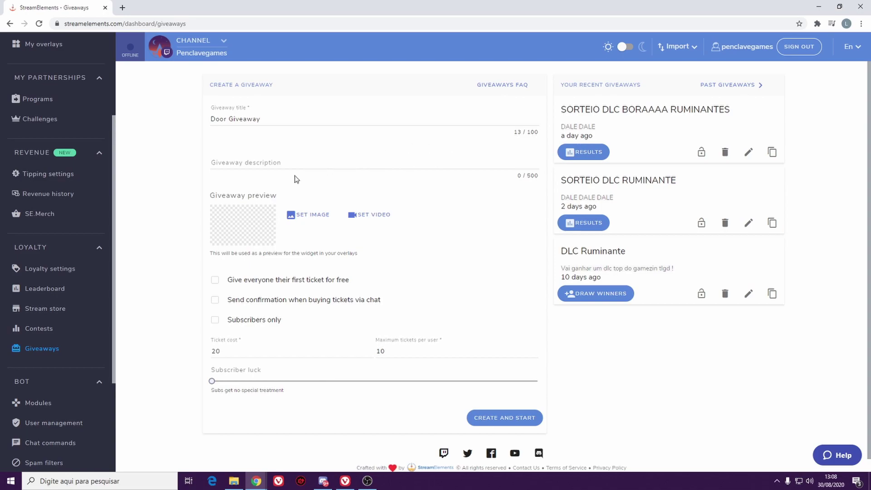
scroll(191, 181, "down", 1)
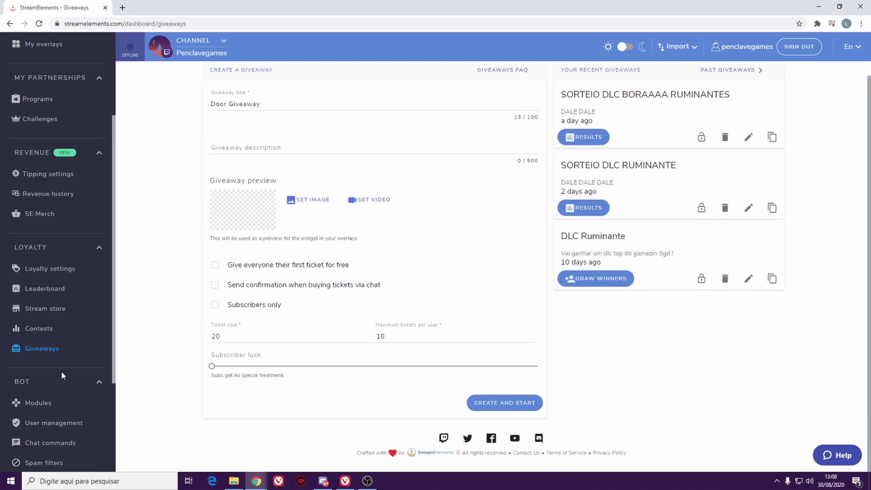
scroll(68, 369, "down", 3)
left_click(47, 398)
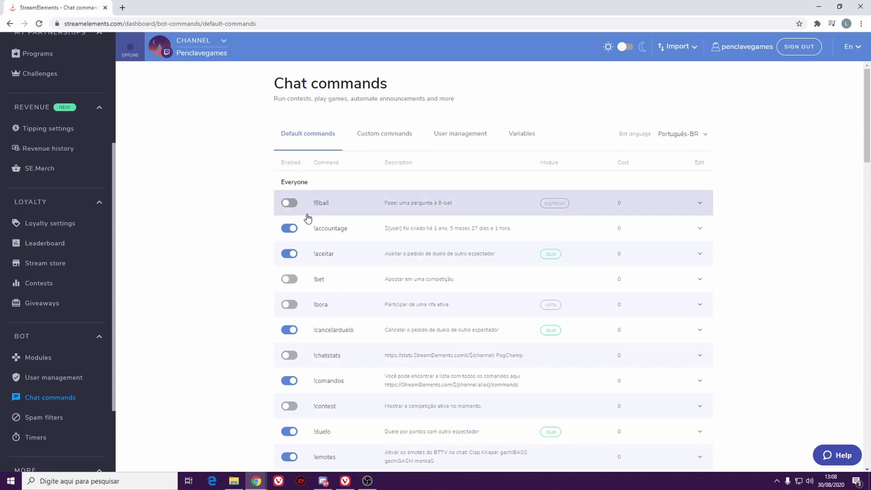
- View custom commands like !youtube and !discord, then open the Bot Spam filters
left_click(376, 134)
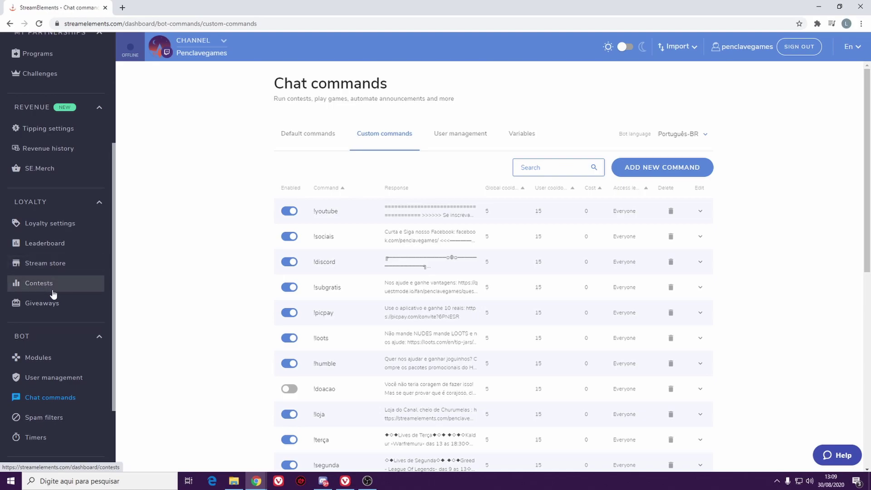
scroll(53, 299, "down", 2)
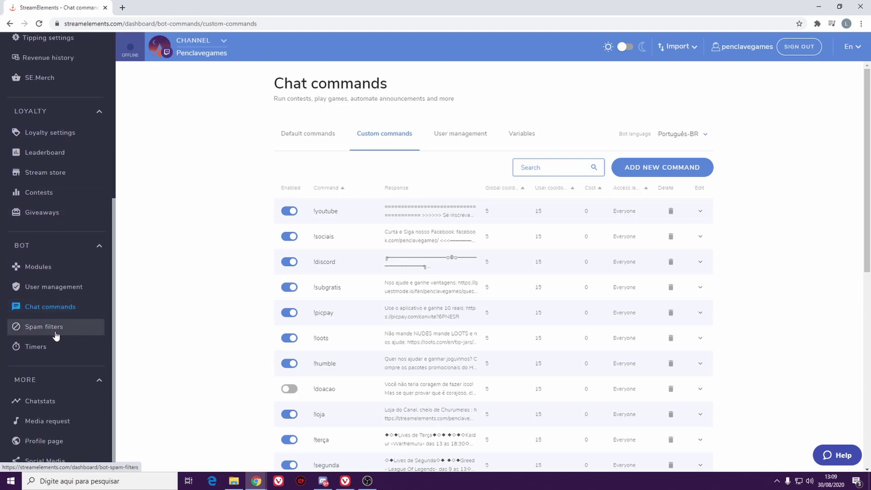
left_click(55, 335)
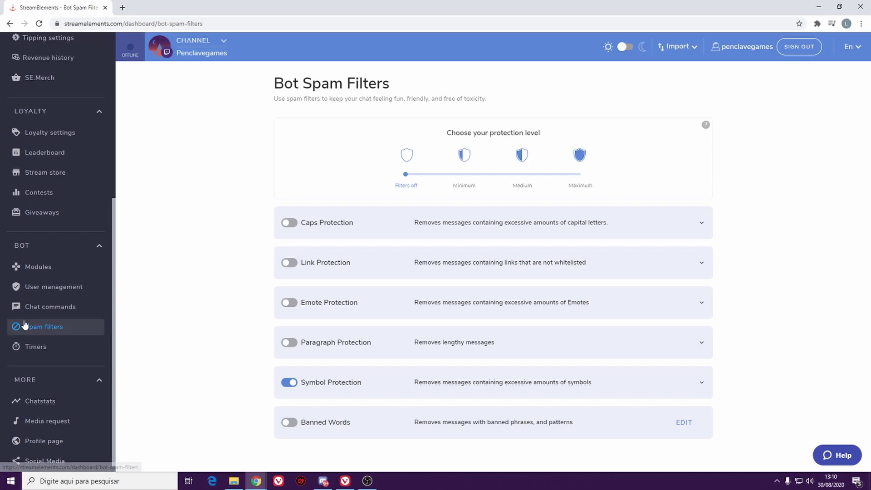
- Browse the Chat Stats tab of 136,350 messages, close it, and open Media request
left_click(40, 401)
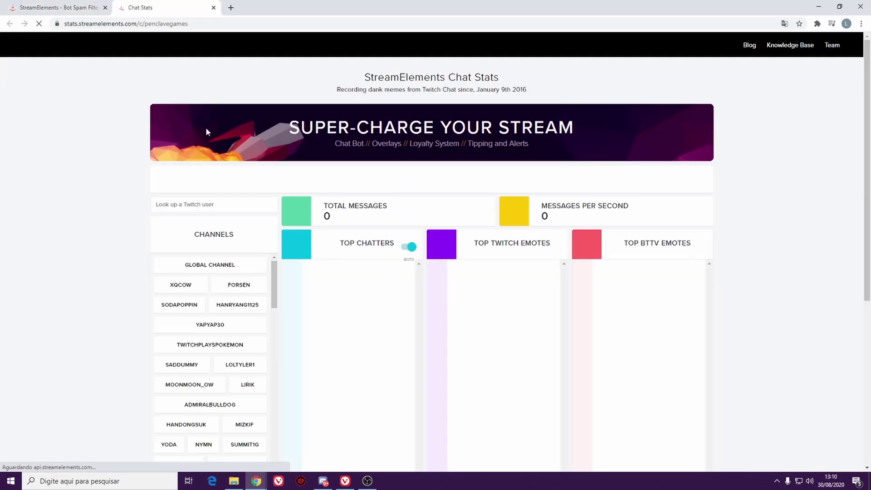
scroll(295, 182, "down", 1)
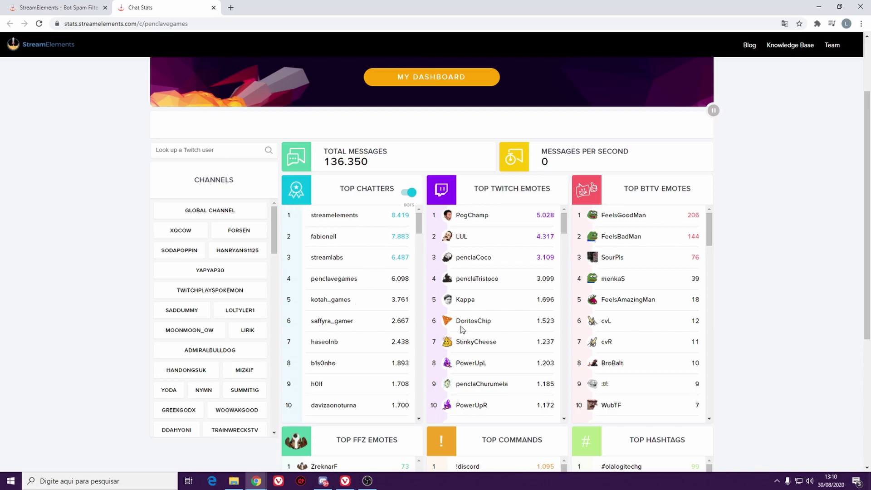
scroll(405, 295, "down", 4)
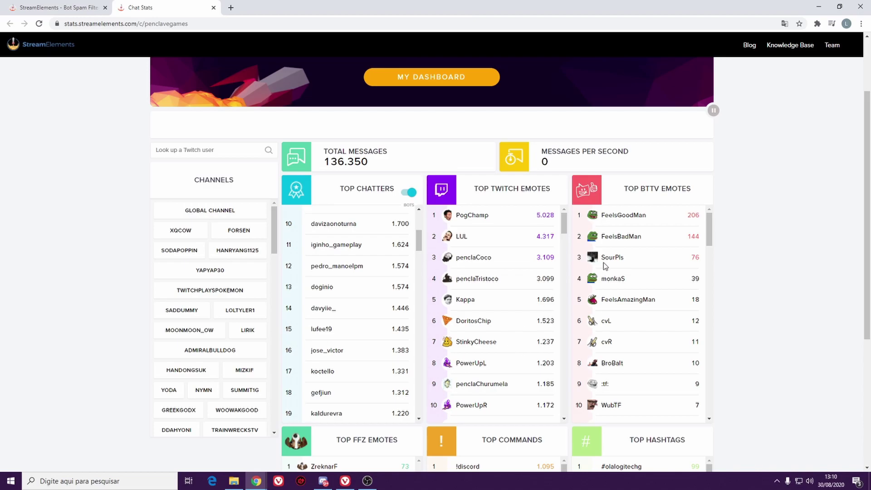
scroll(496, 276, "up", 2)
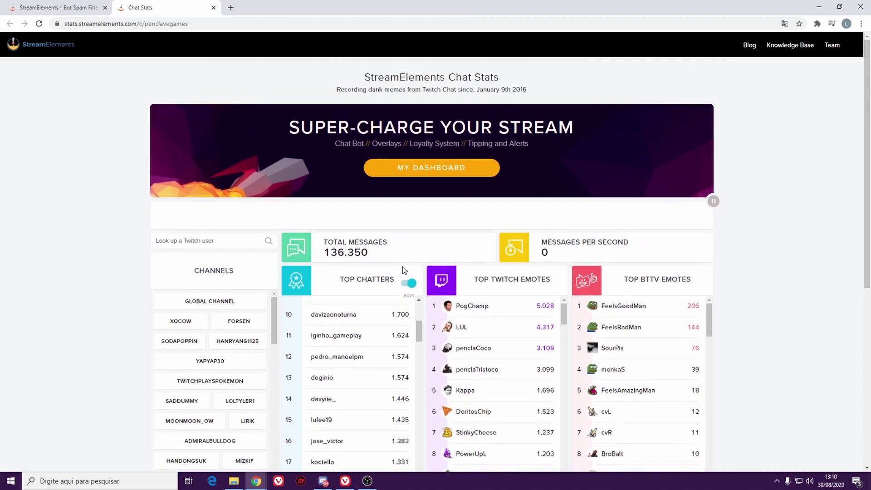
left_click(214, 7)
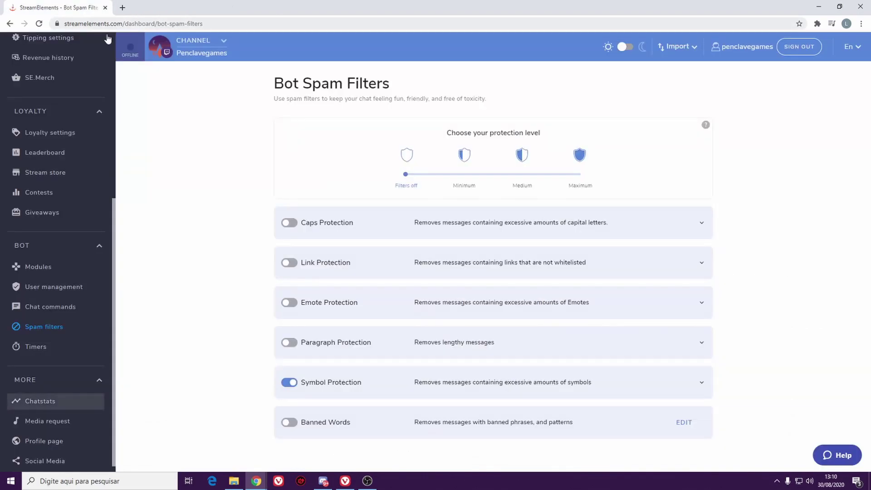
scroll(97, 364, "down", 1)
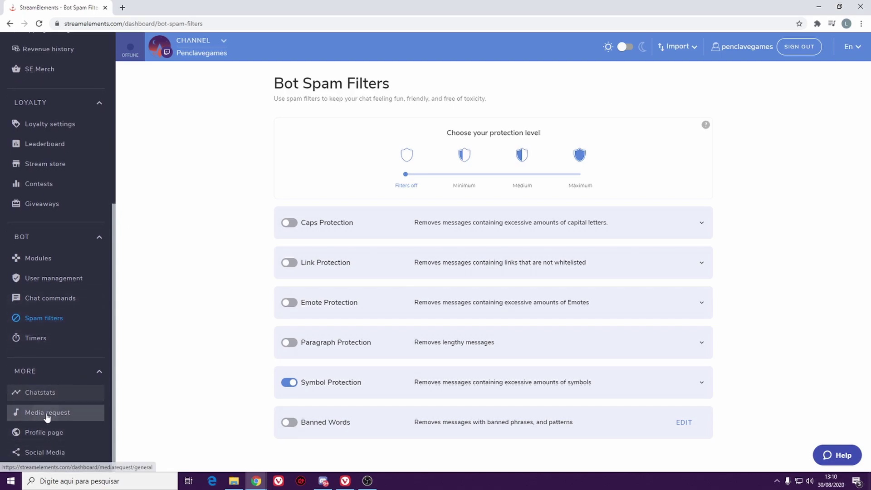
left_click(56, 413)
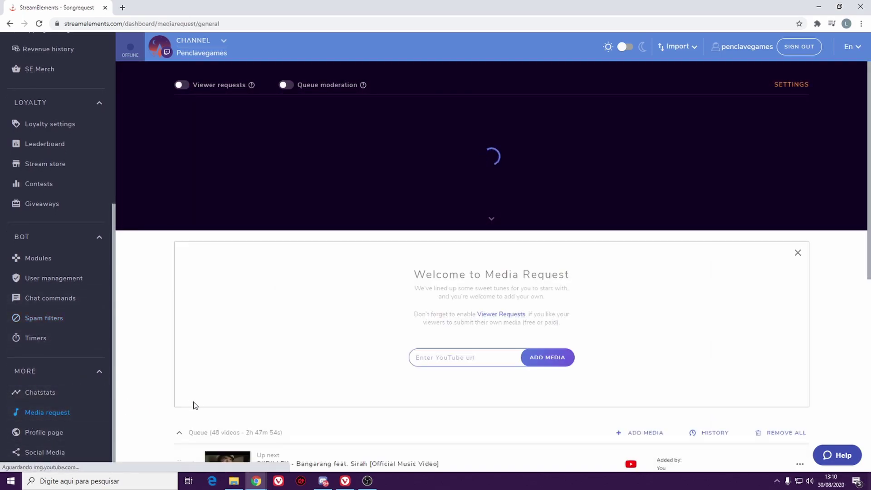